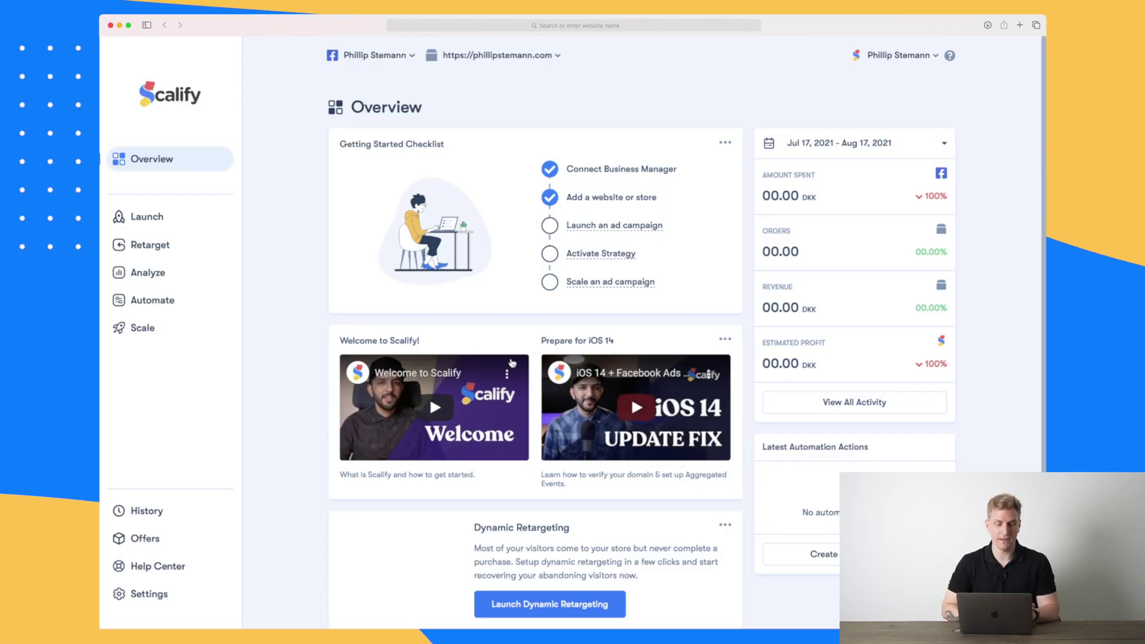
Open the Analyze dashboard and tick the ClosersCopy campaign.
mouse_move(177, 146)
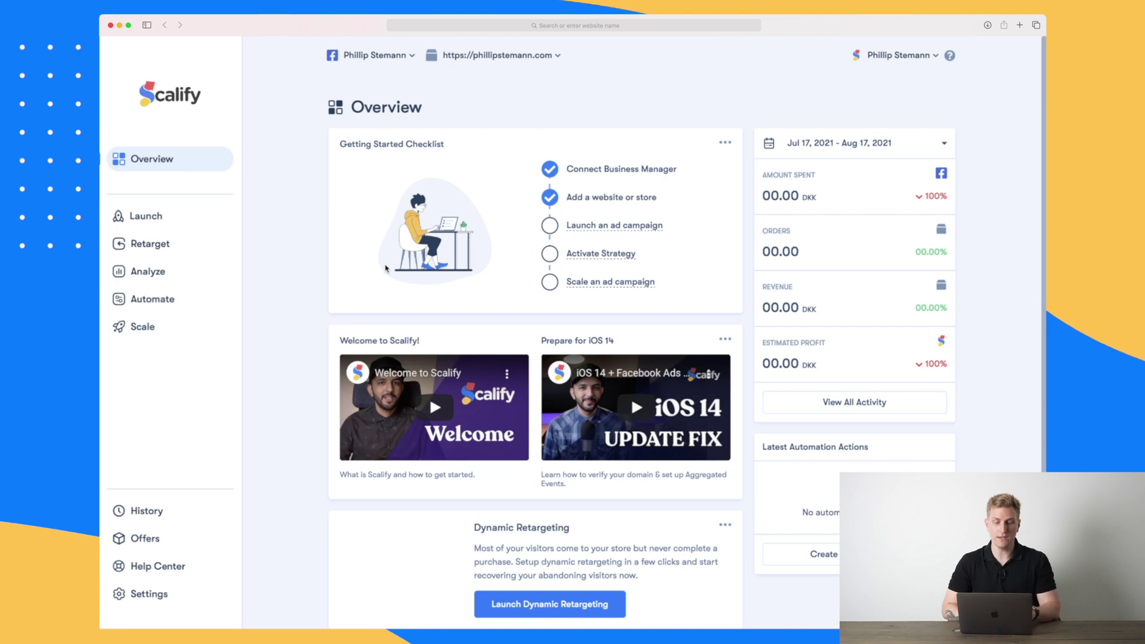
scroll(386, 269, "down", 1)
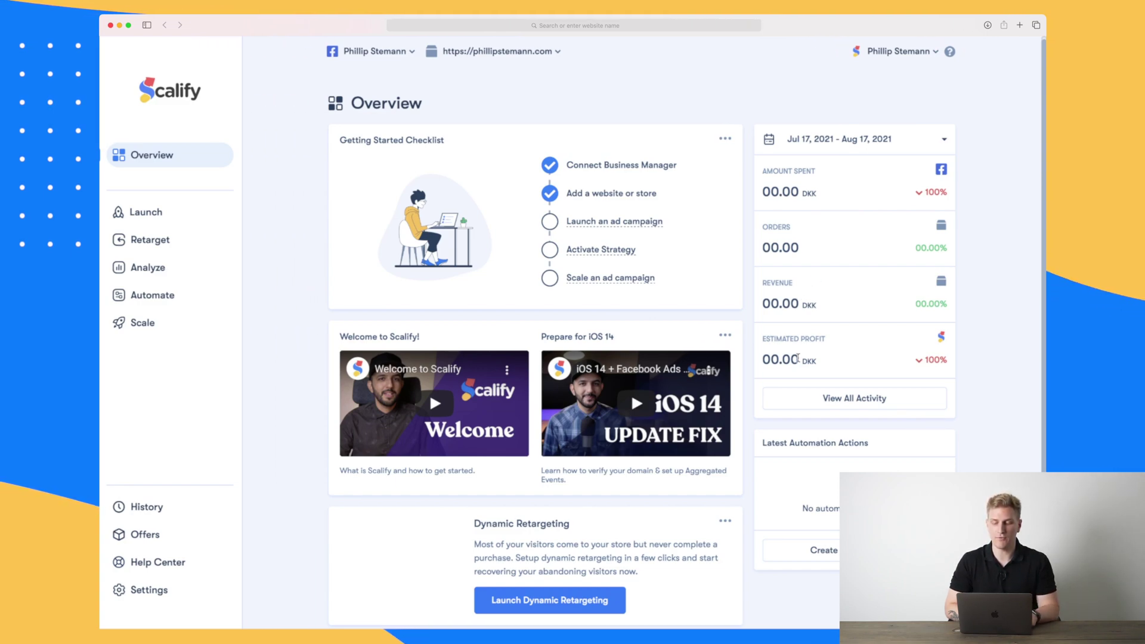
left_click(846, 400)
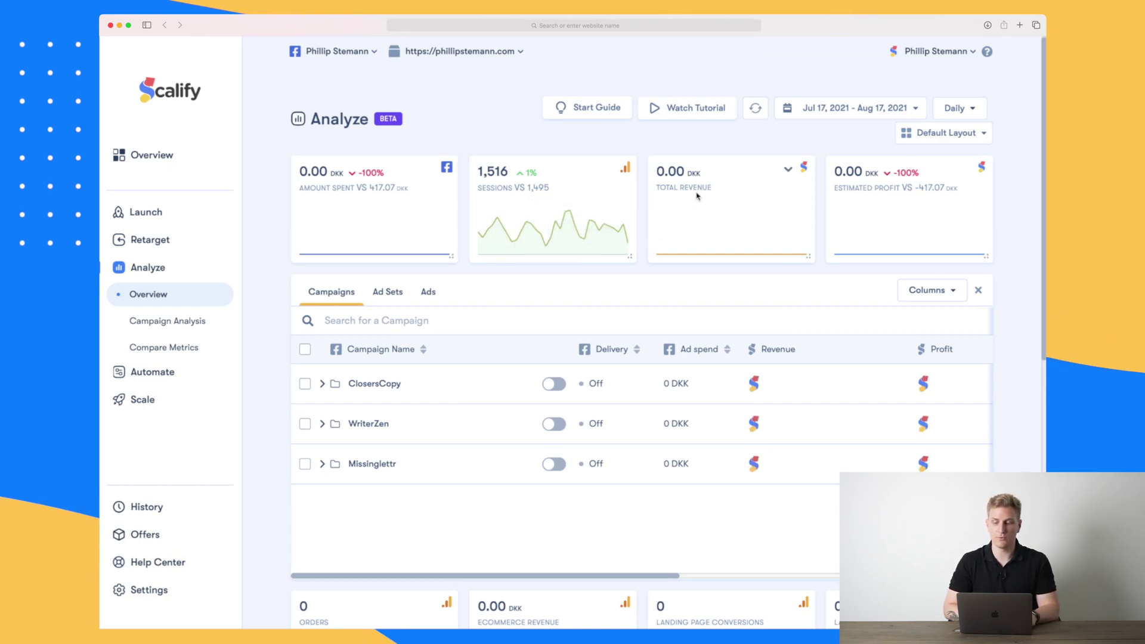
scroll(697, 196, "down", 1)
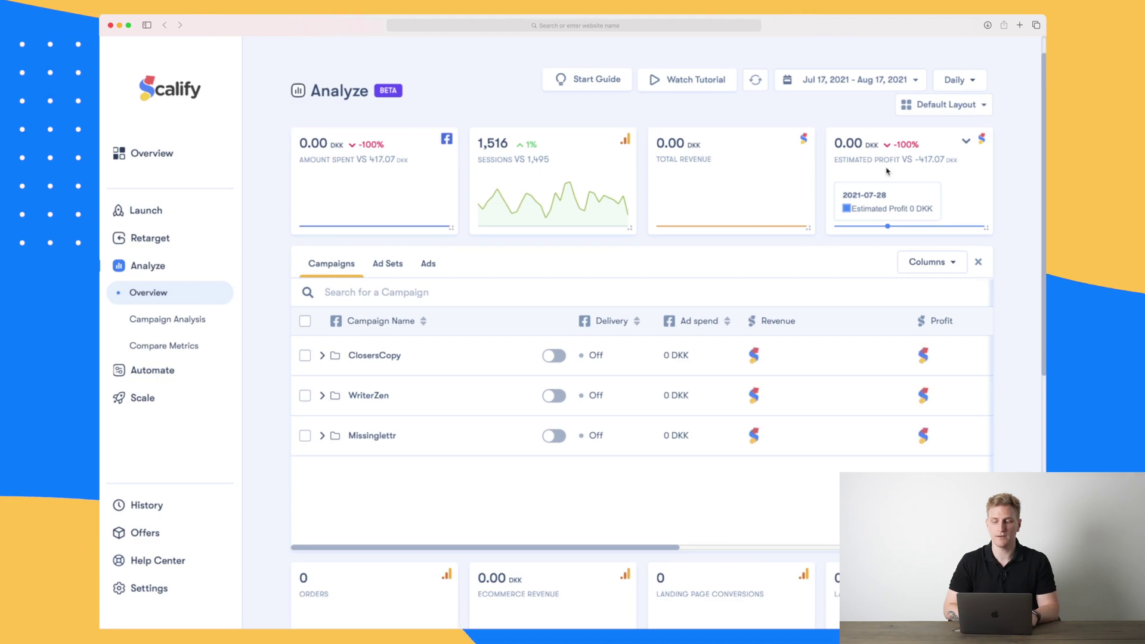
scroll(887, 171, "down", 3)
left_click(305, 283)
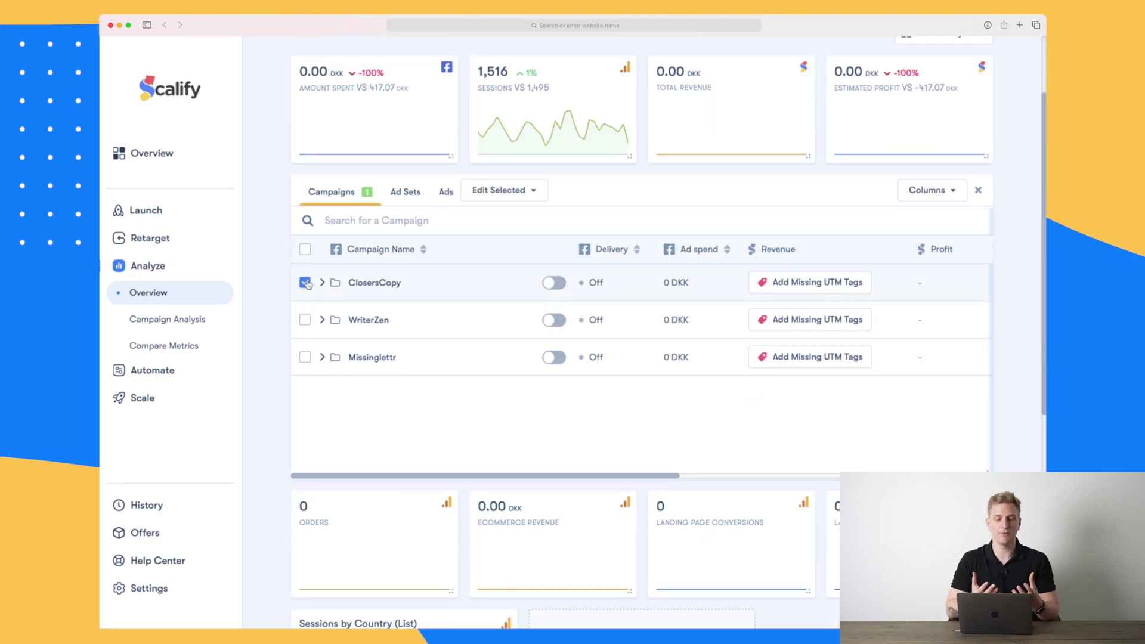
Set the dashboard date range to This year and apply it.
scroll(307, 285, "down", 3)
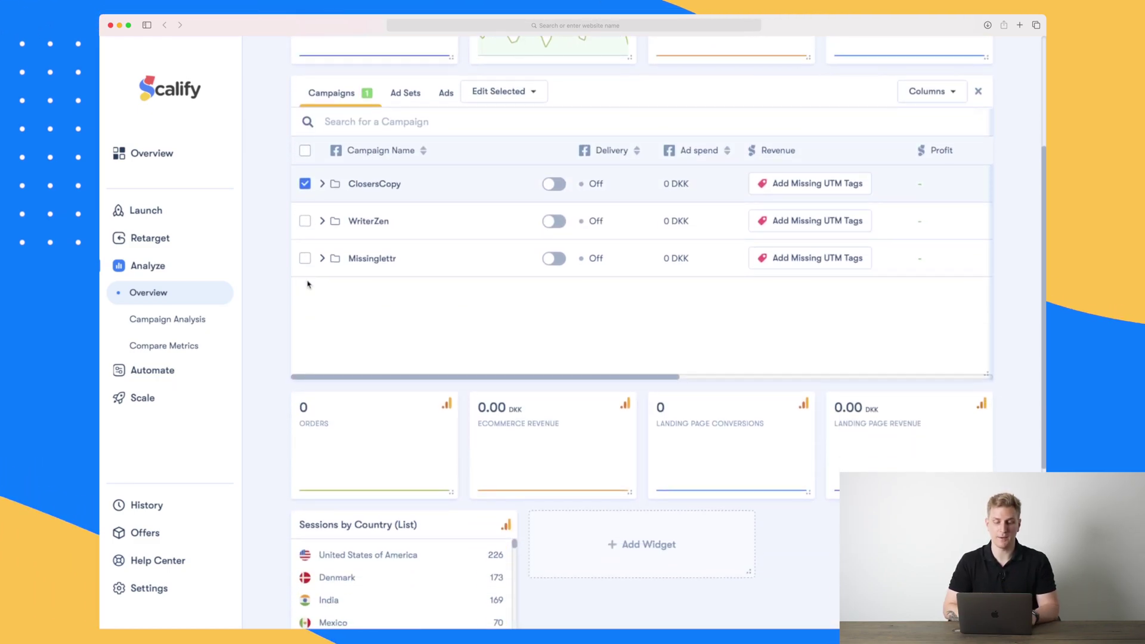
scroll(308, 284, "down", 4)
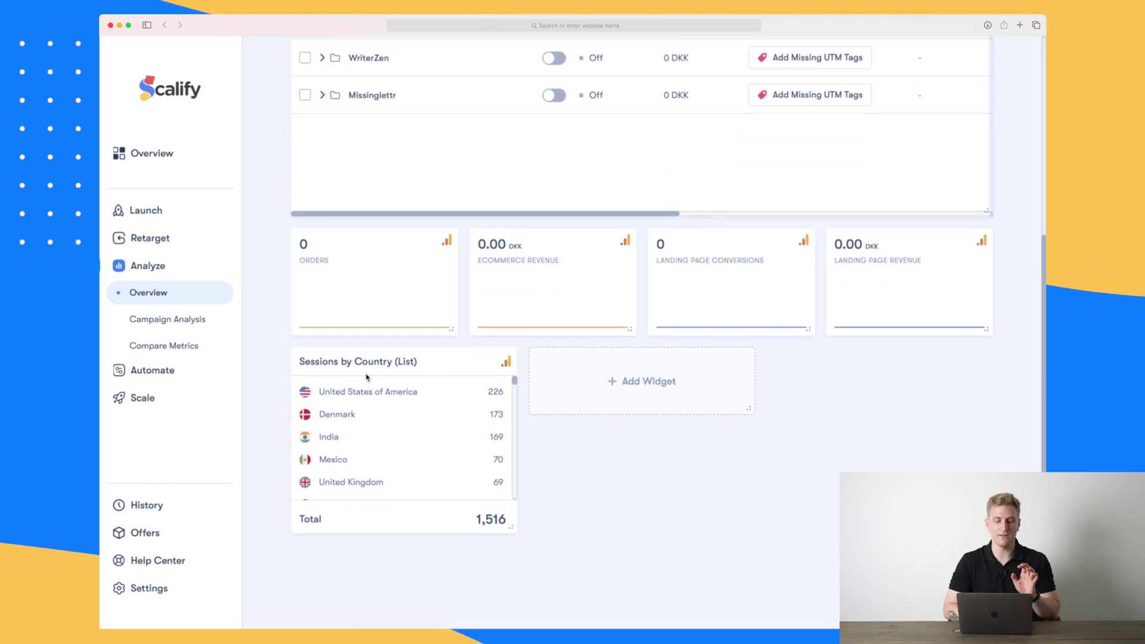
scroll(366, 375, "up", 10)
scroll(366, 377, "down", 1)
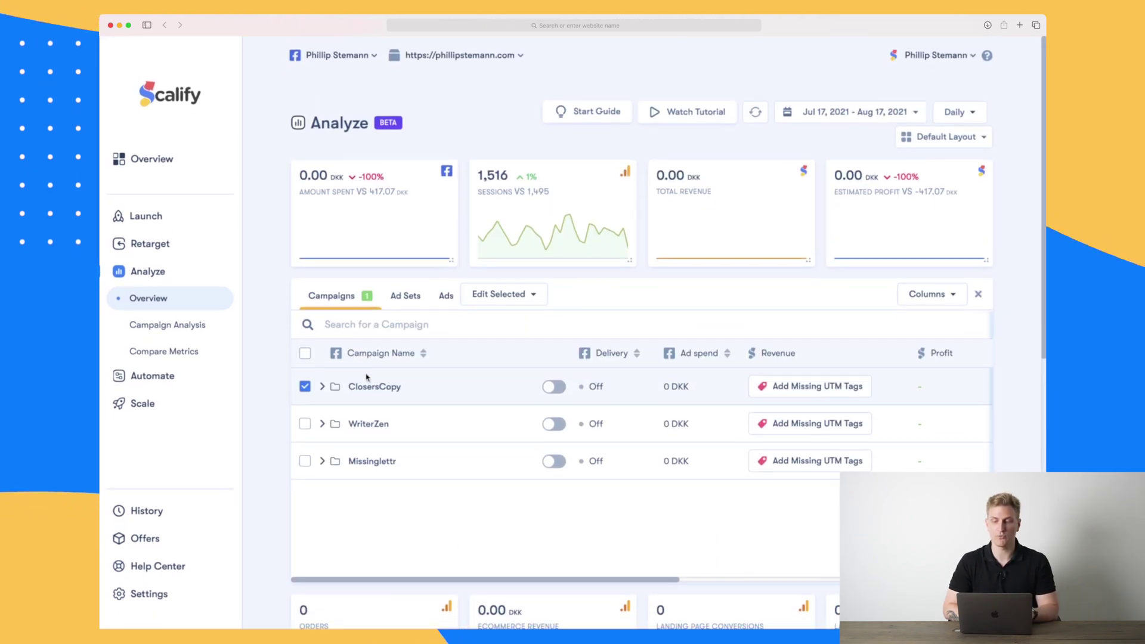
left_click(875, 119)
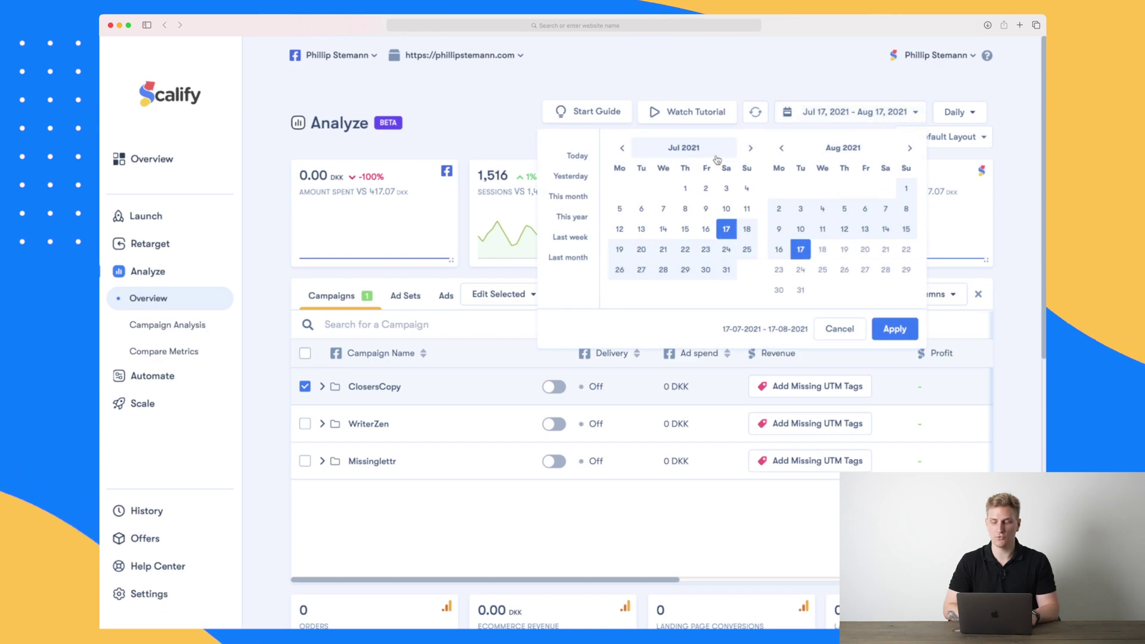
left_click(570, 217)
left_click(895, 330)
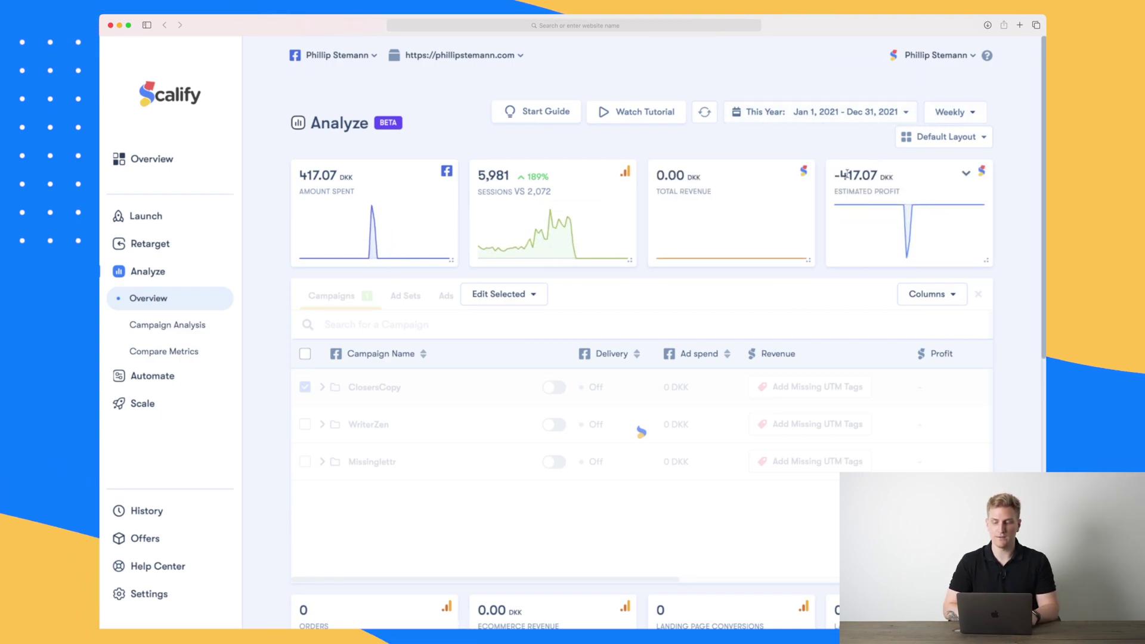
Expand the Missinglettr row to list its individual campaigns.
mouse_move(910, 222)
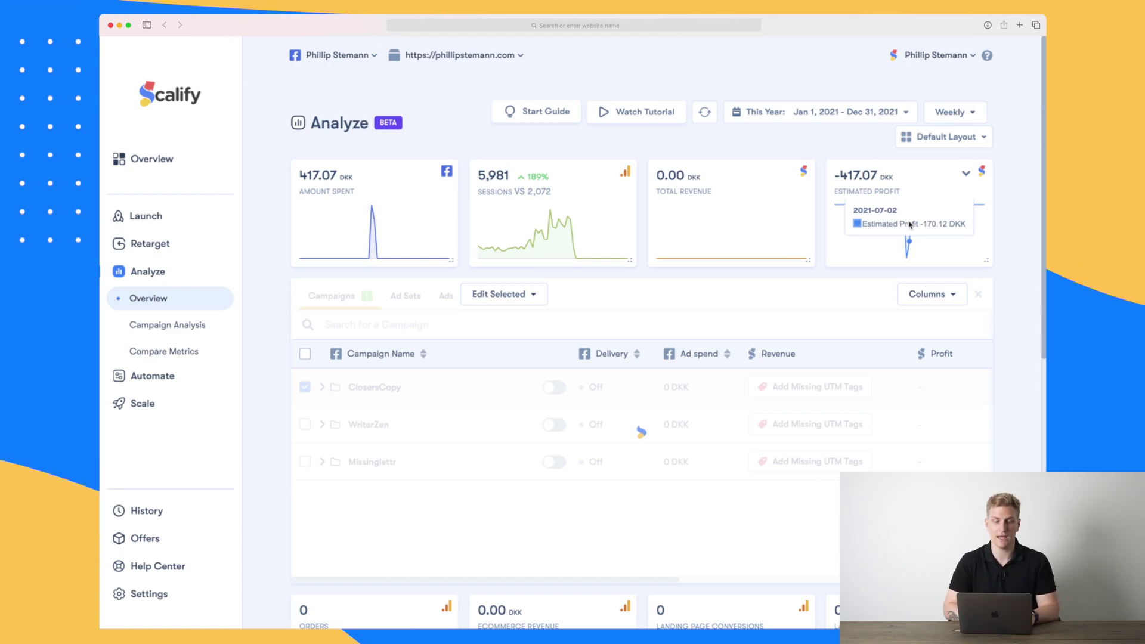
mouse_move(371, 216)
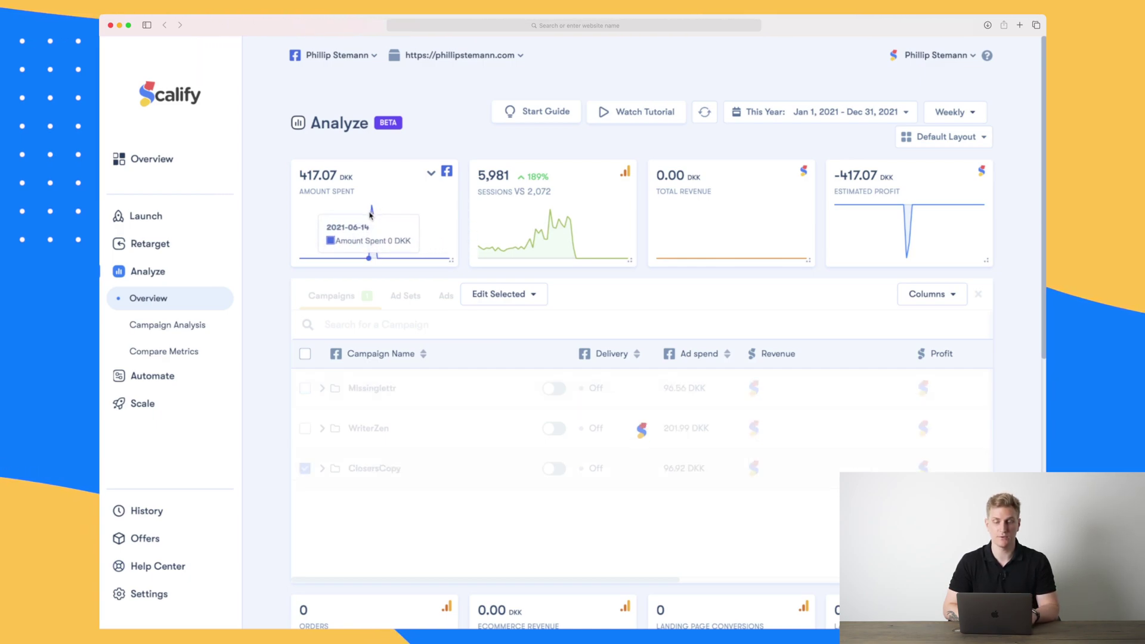
mouse_move(554, 222)
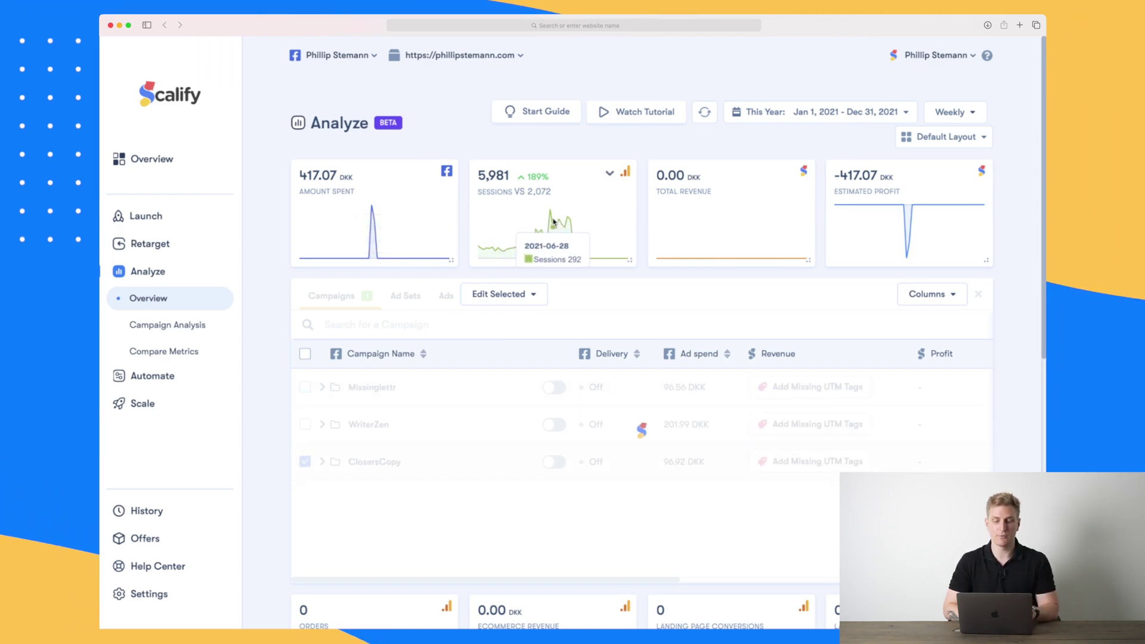
mouse_move(708, 220)
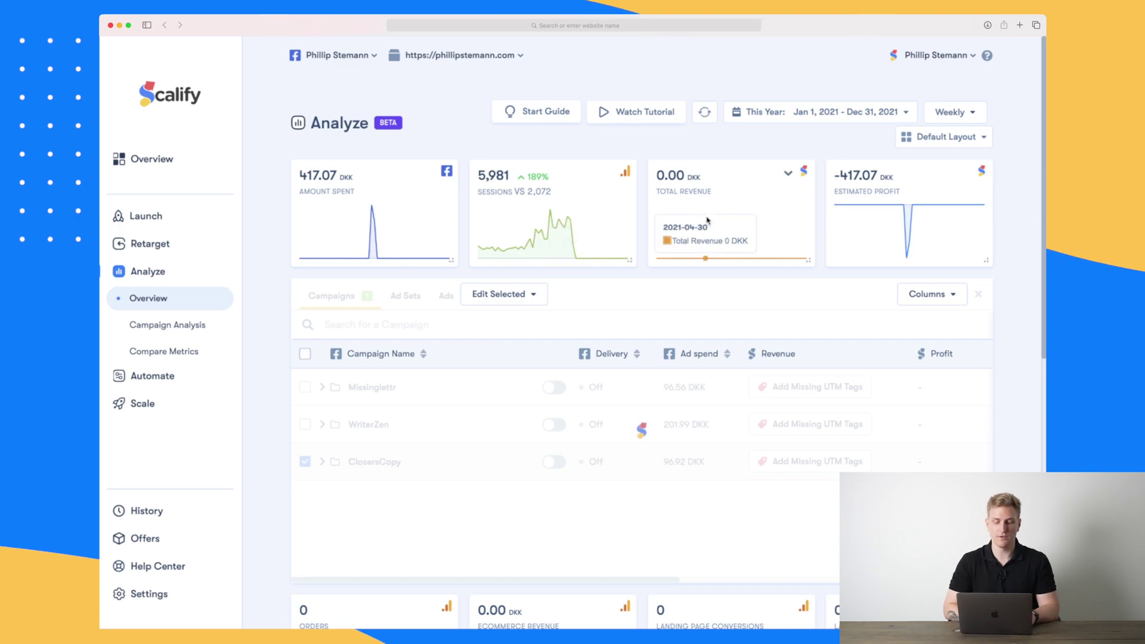
scroll(708, 220, "down", 3)
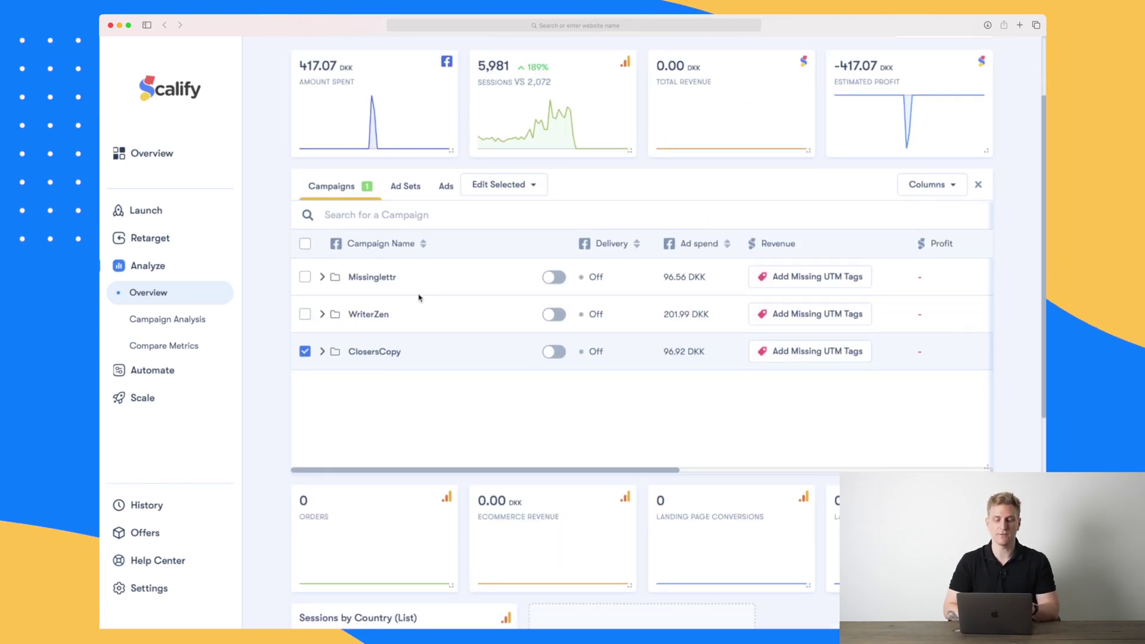
left_click(323, 277)
scroll(321, 281, "down", 1)
scroll(322, 281, "down", 1)
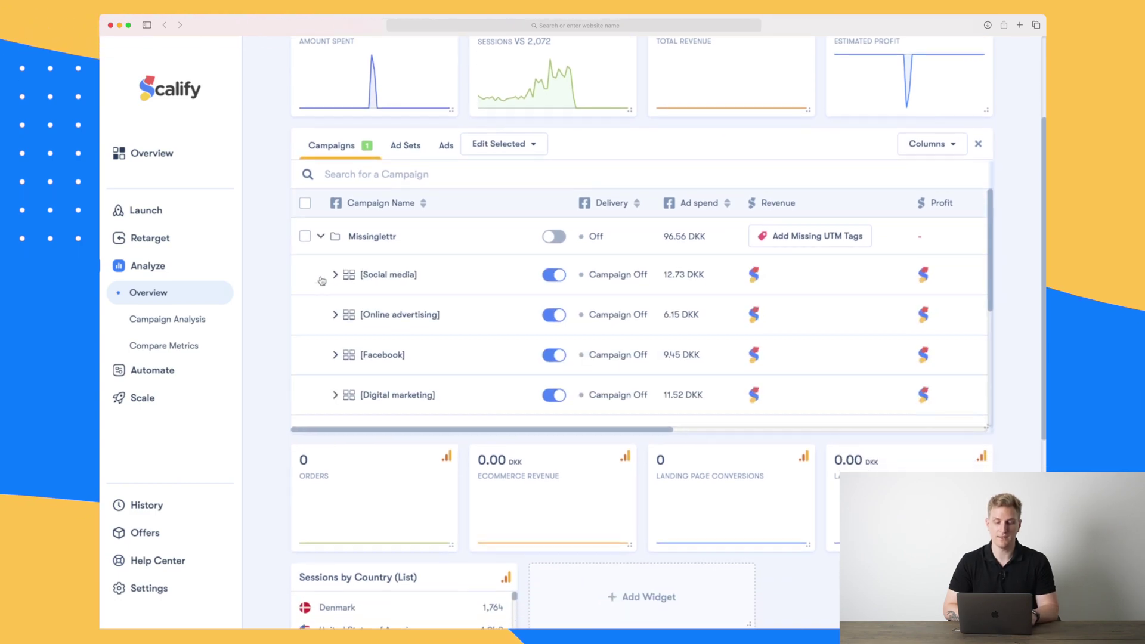
scroll(331, 276, "down", 1)
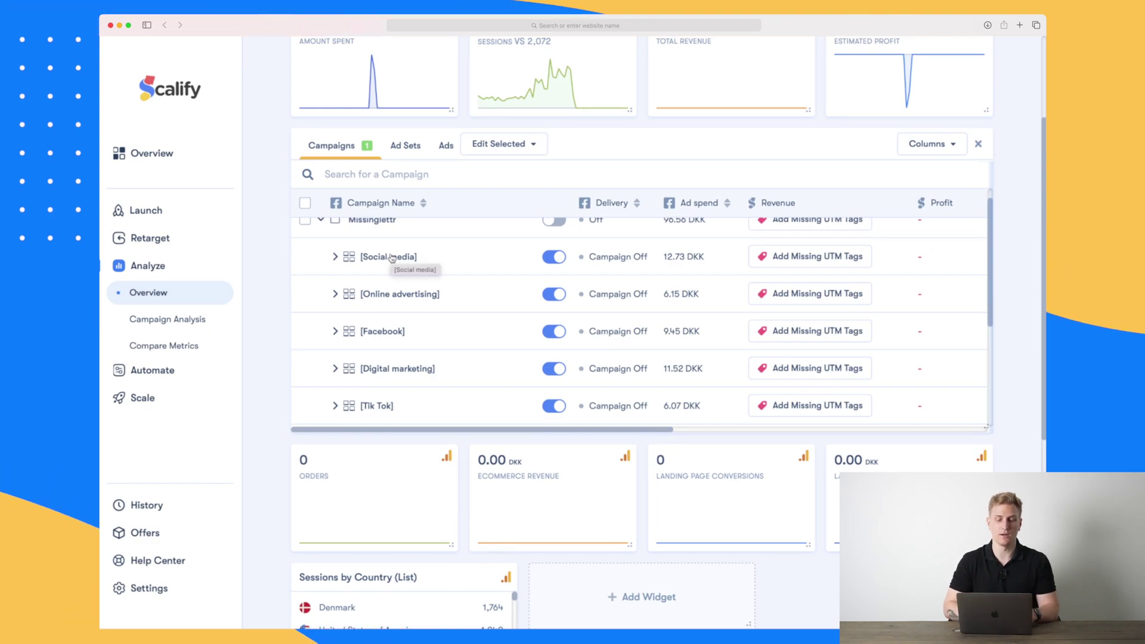
left_click(217, 323)
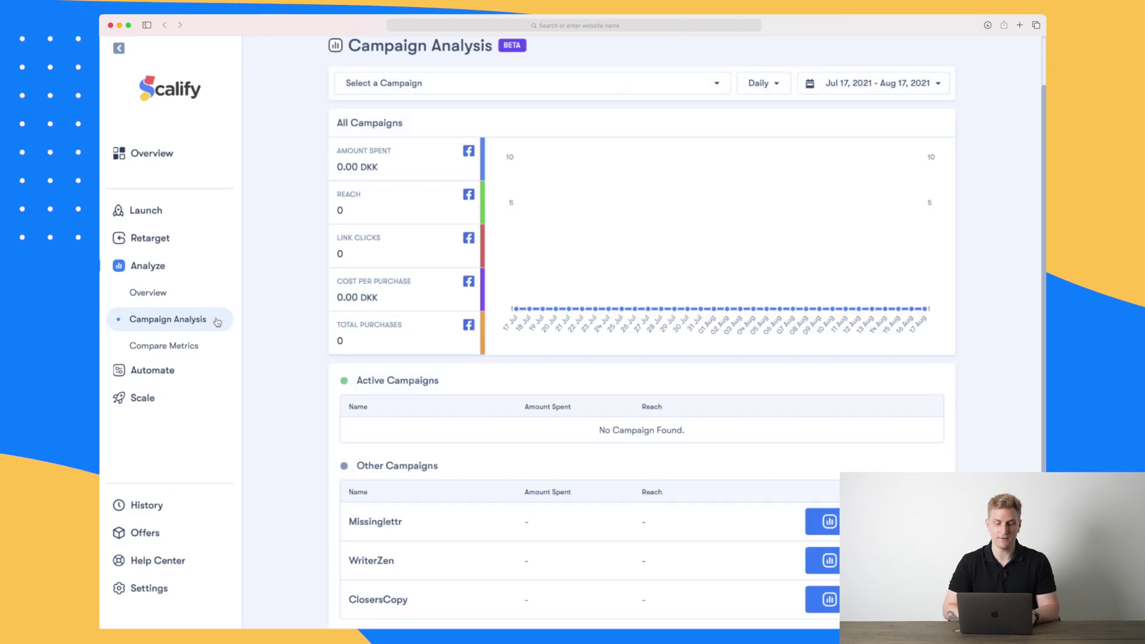
scroll(316, 357, "down", 2)
scroll(317, 356, "down", 2)
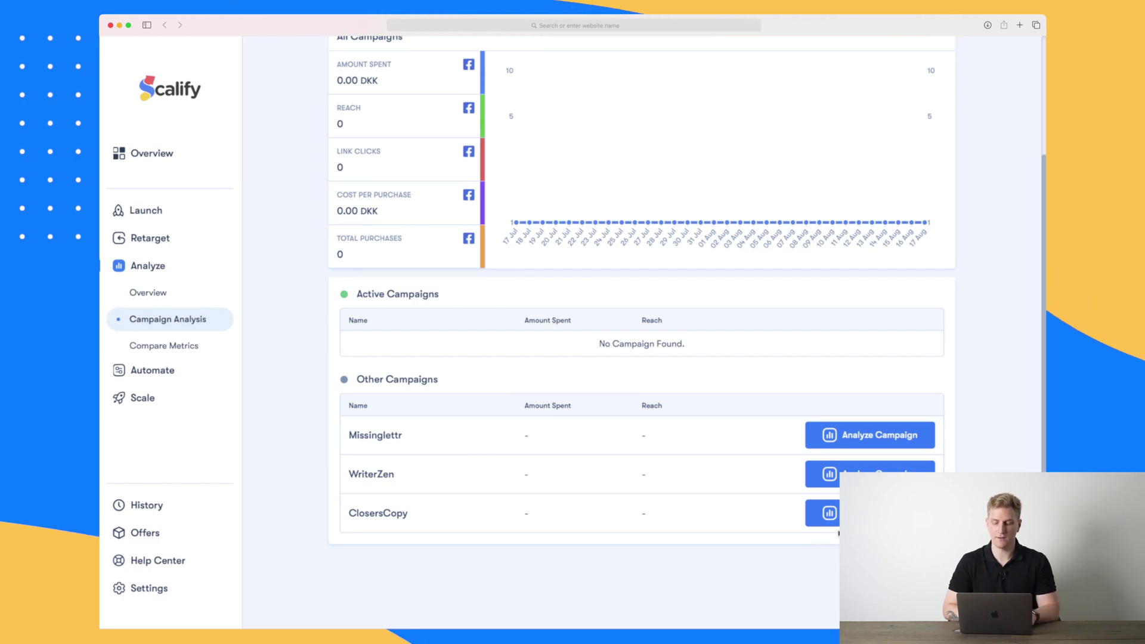
left_click(829, 513)
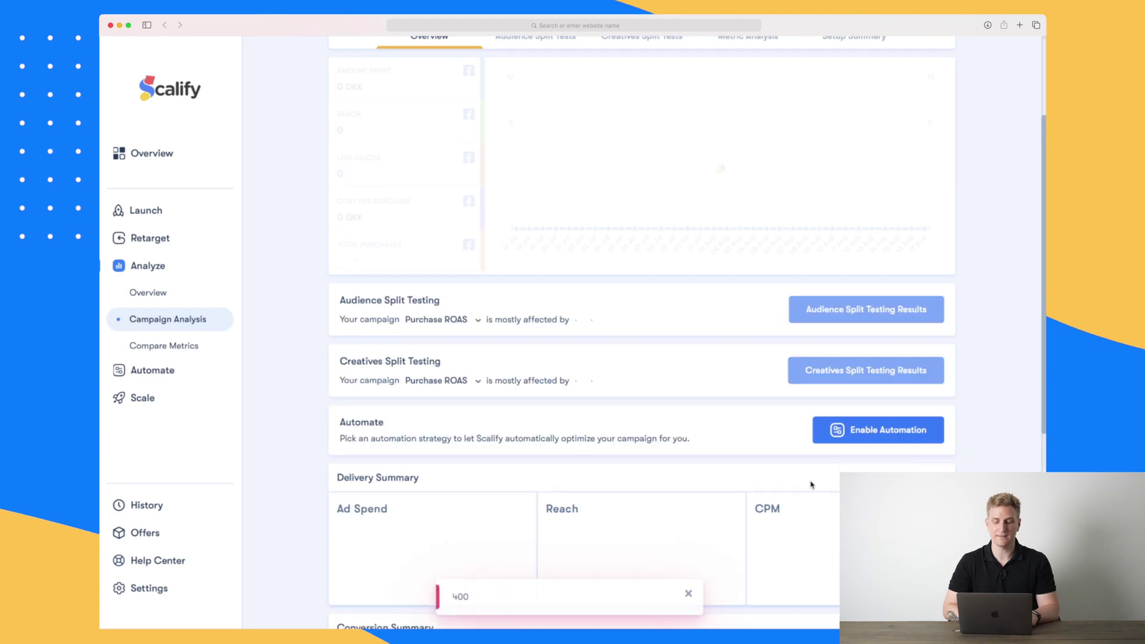
scroll(621, 335, "up", 5)
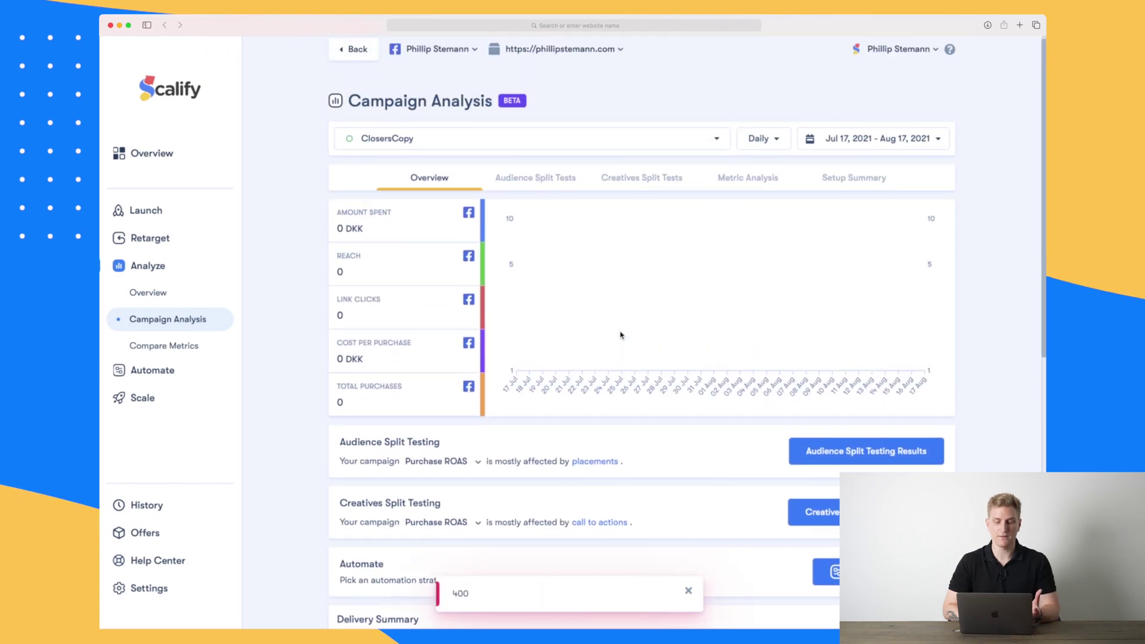
left_click(887, 143)
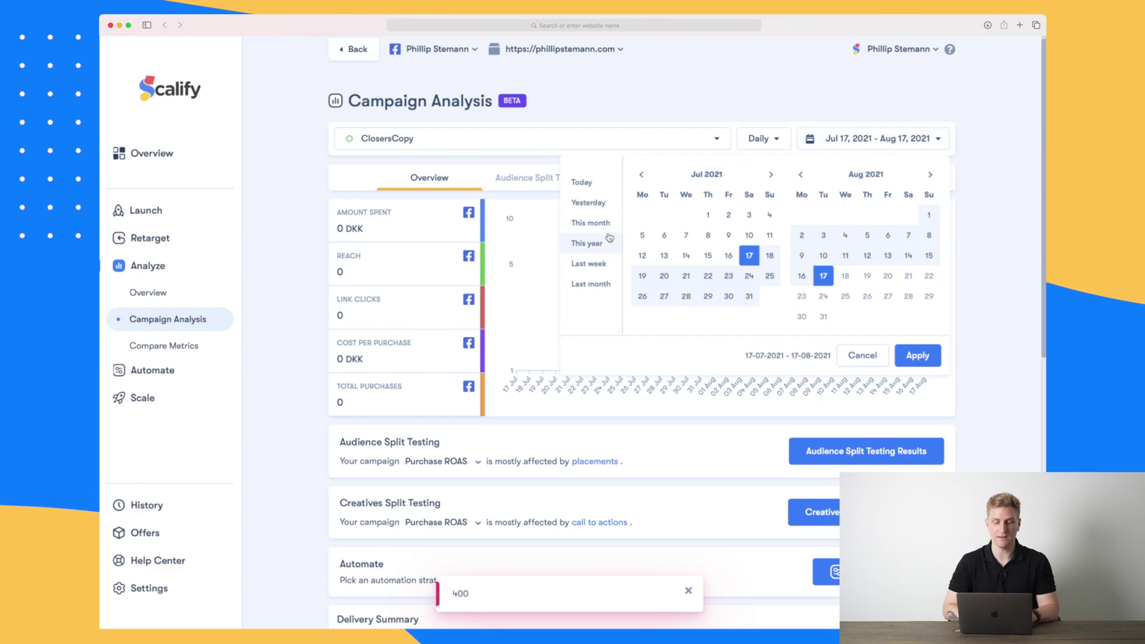
left_click(598, 245)
left_click(916, 356)
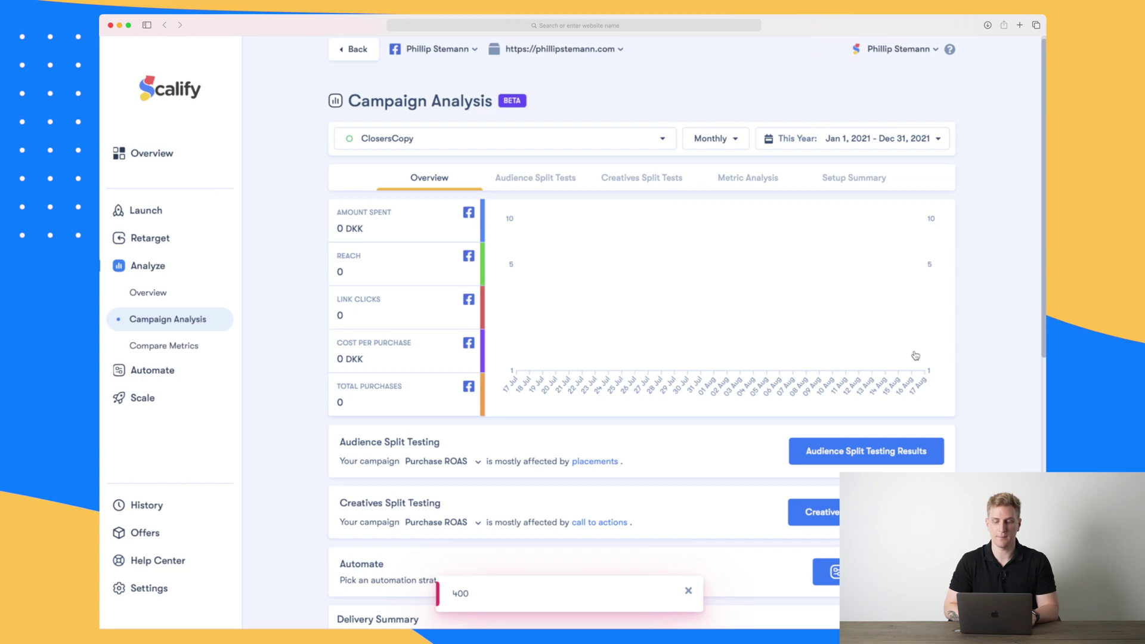
scroll(915, 355, "down", 4)
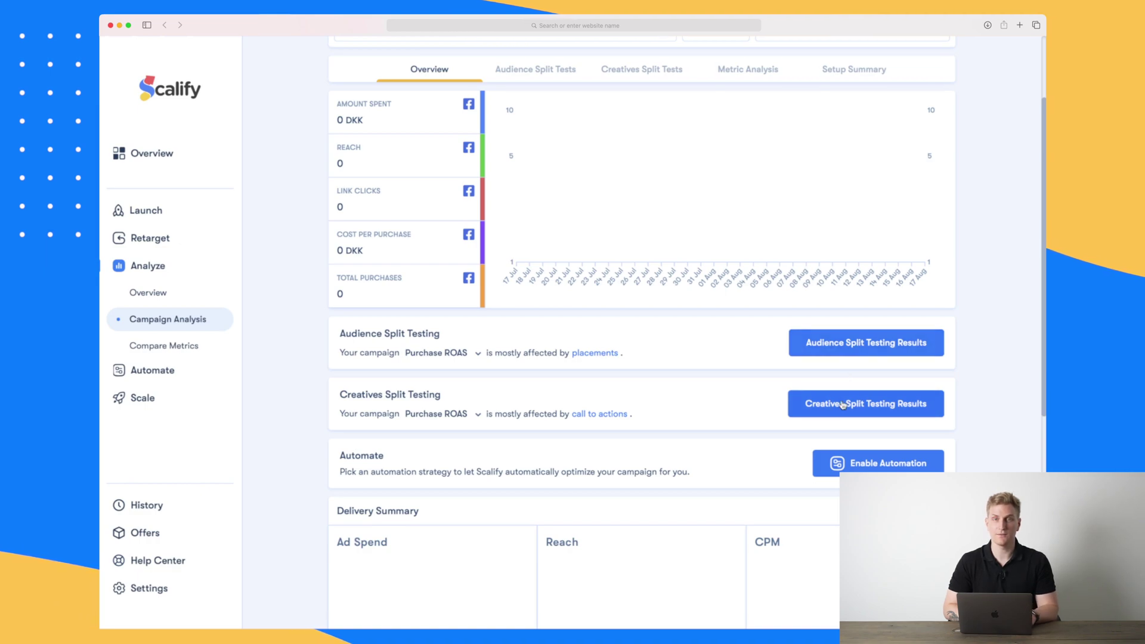
scroll(843, 406, "down", 2)
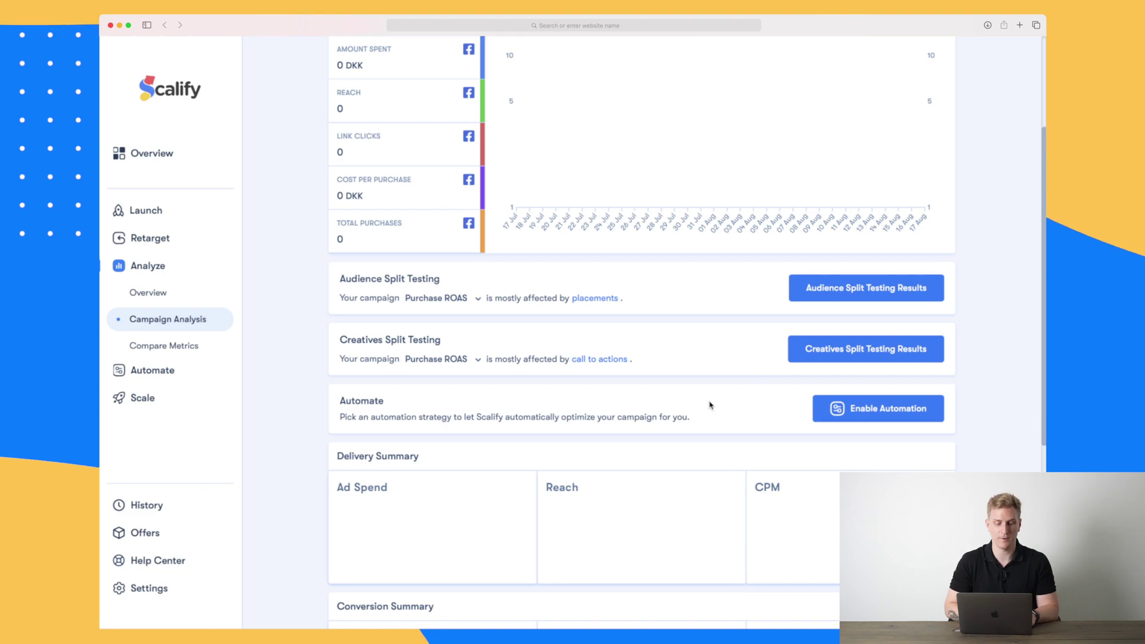
scroll(710, 406, "down", 5)
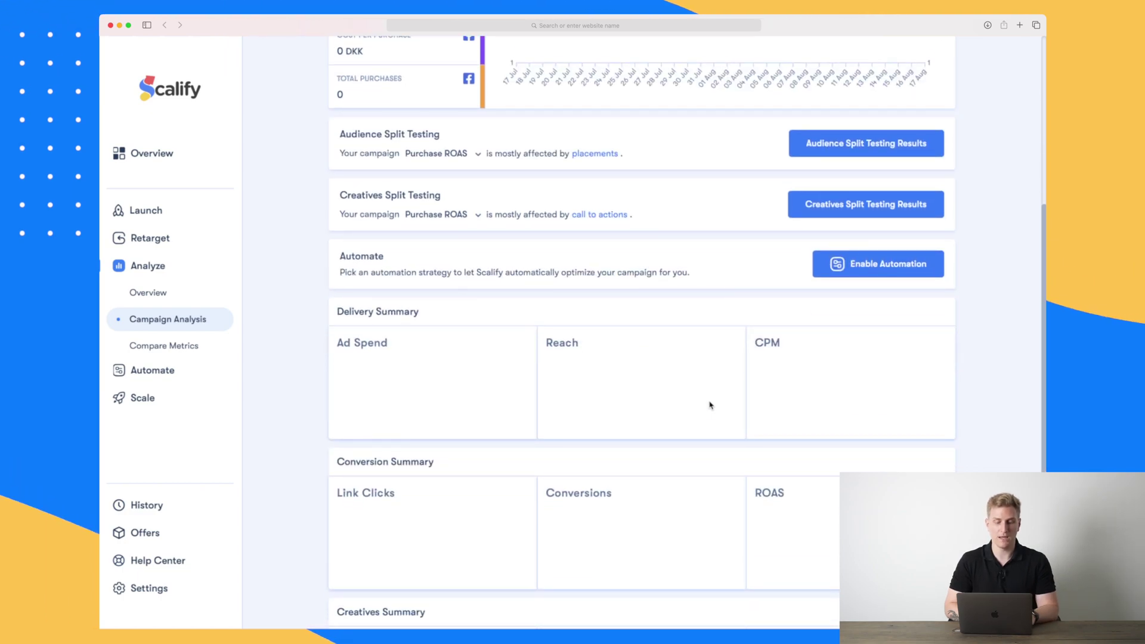
scroll(710, 405, "down", 2)
scroll(487, 367, "down", 3)
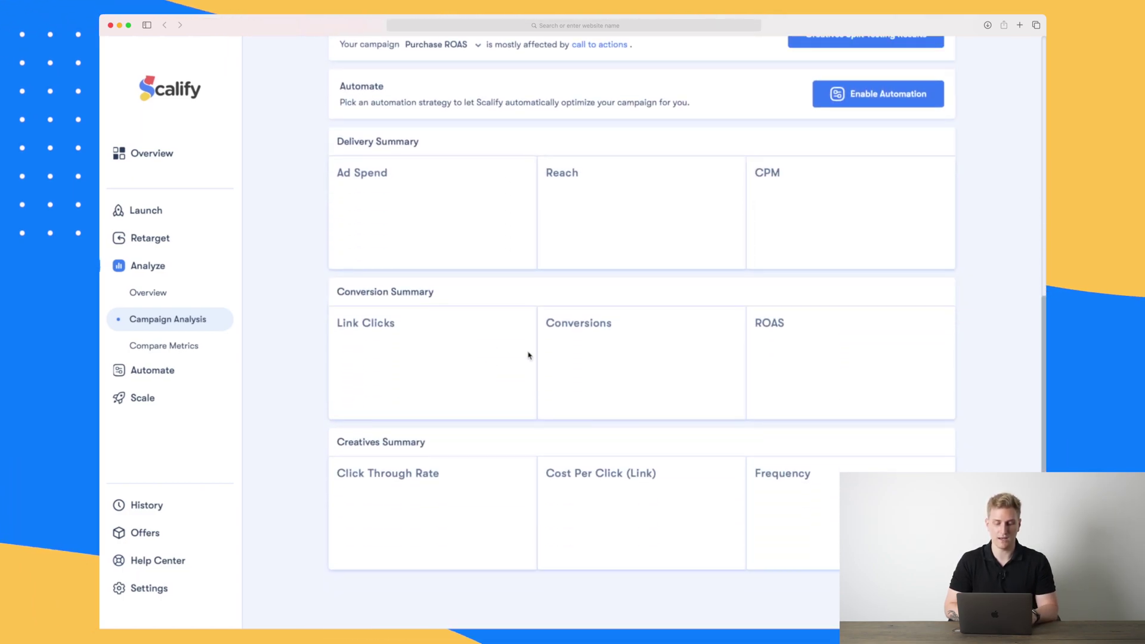
scroll(529, 355, "down", 1)
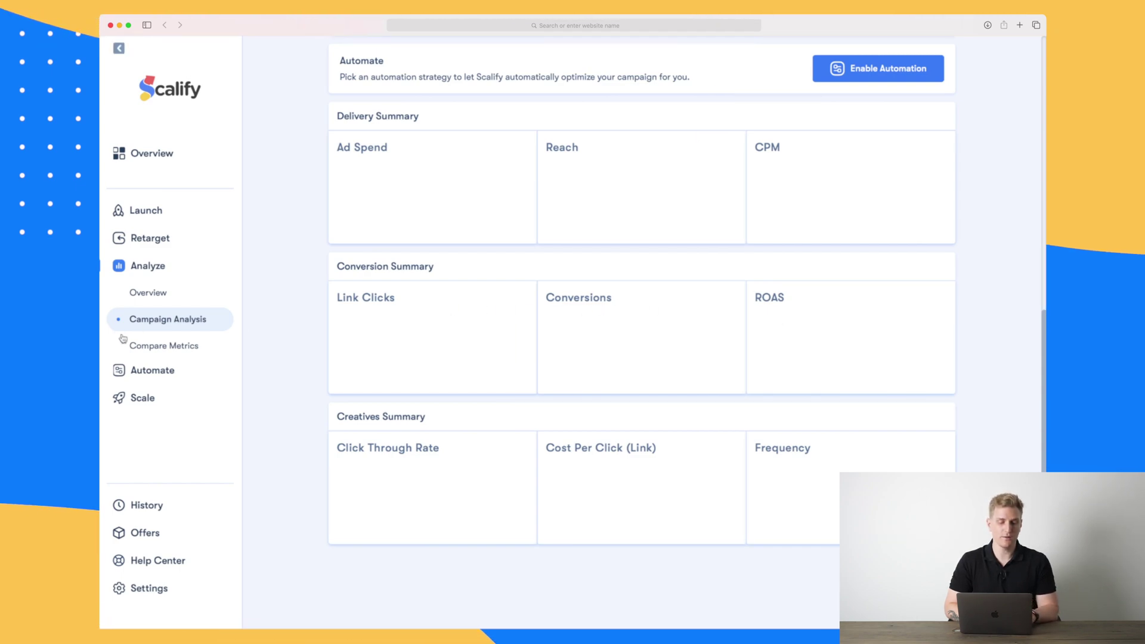
Compare WriterZen with all ad sets in the first card, and add a second comparison card.
left_click(174, 345)
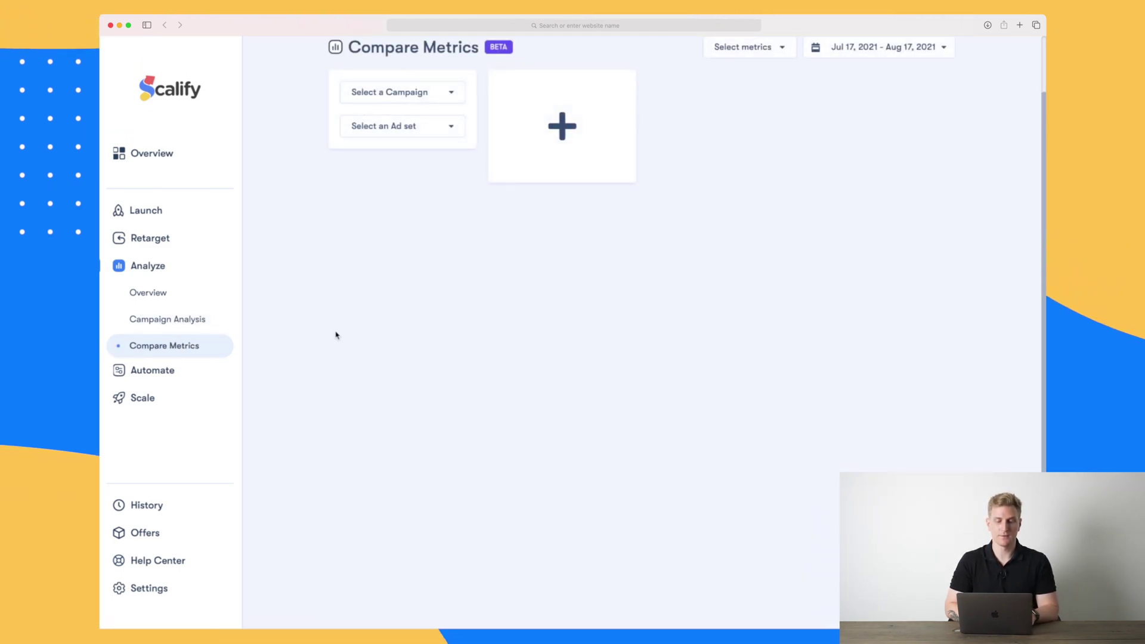
left_click(448, 96)
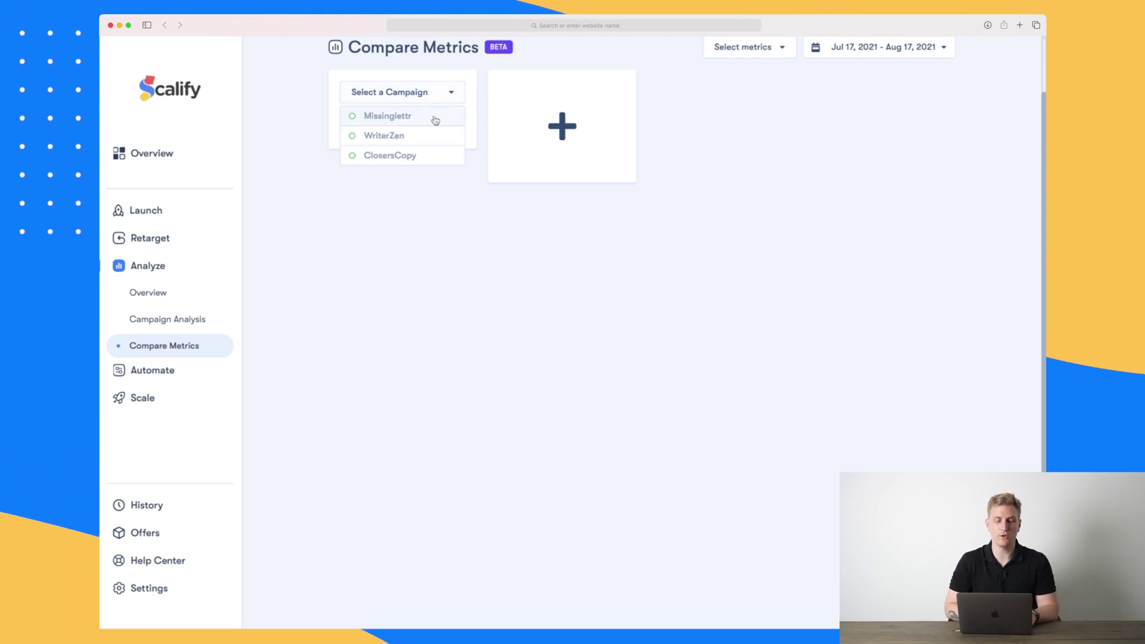
left_click(433, 132)
left_click(426, 134)
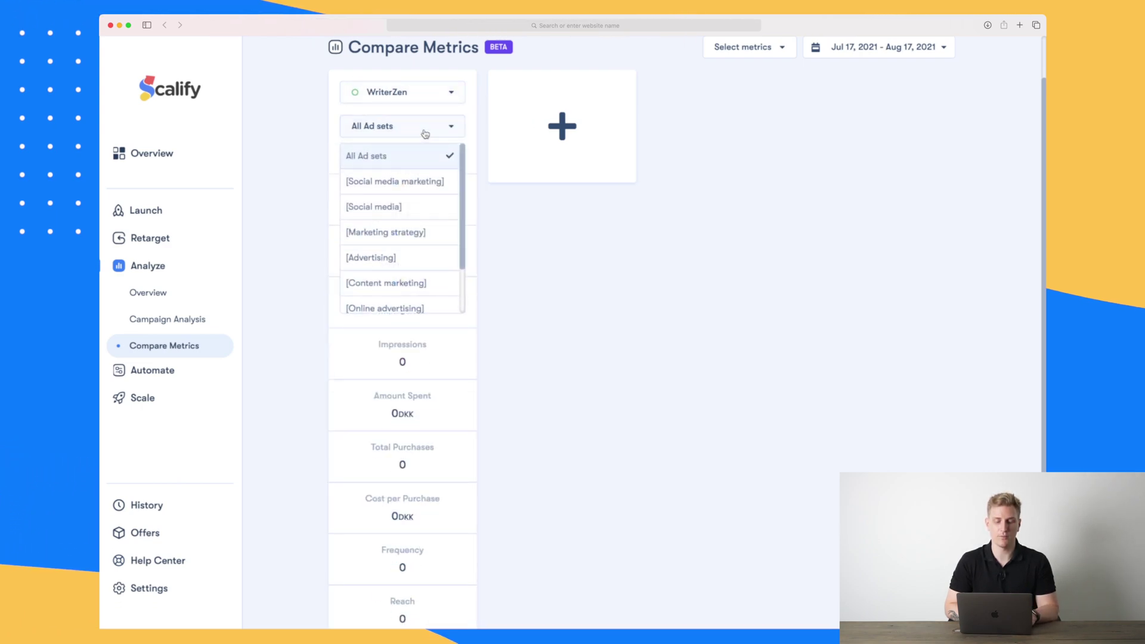
left_click(425, 134)
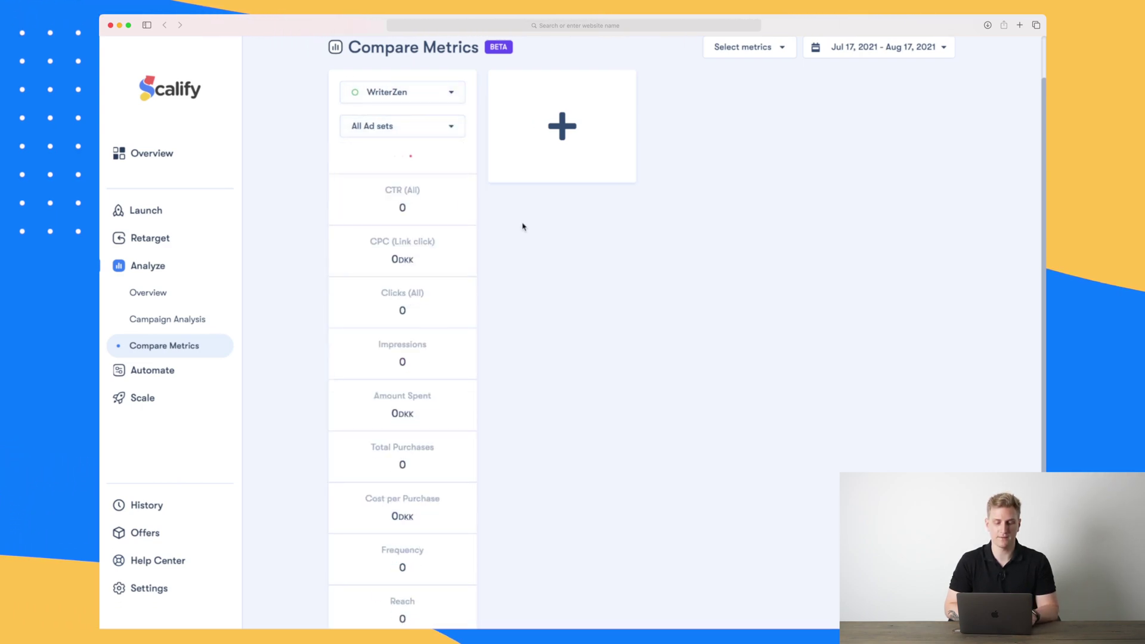
left_click(525, 130)
left_click(577, 96)
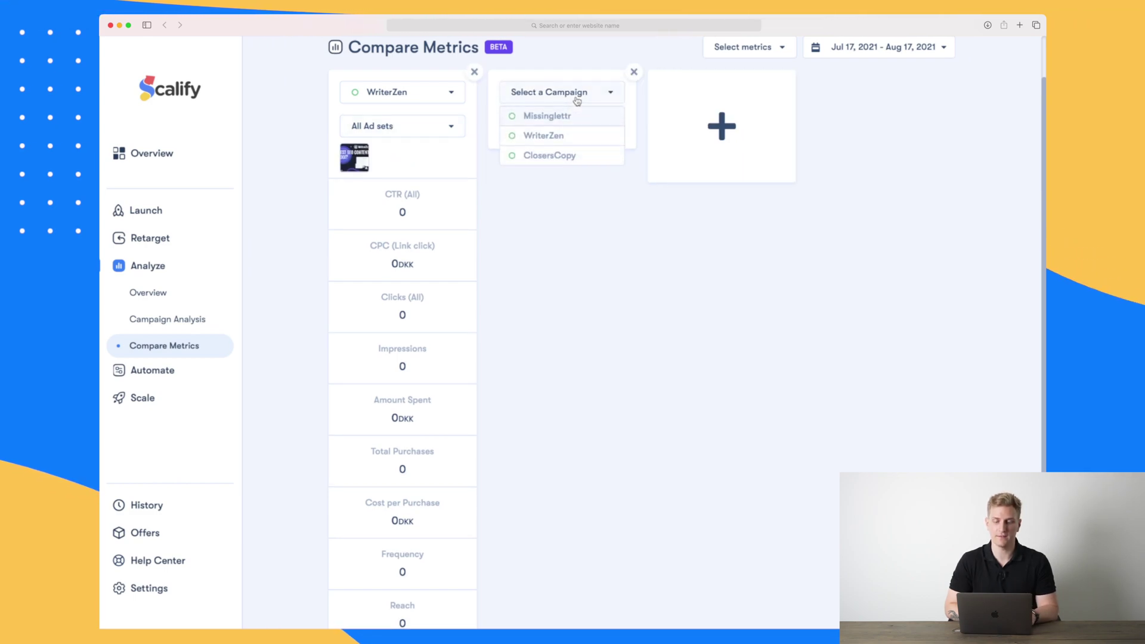
Choose ClosersCopy for the second card and set the date range to This year, Jan 1 – Dec 31, 2021.
left_click(555, 156)
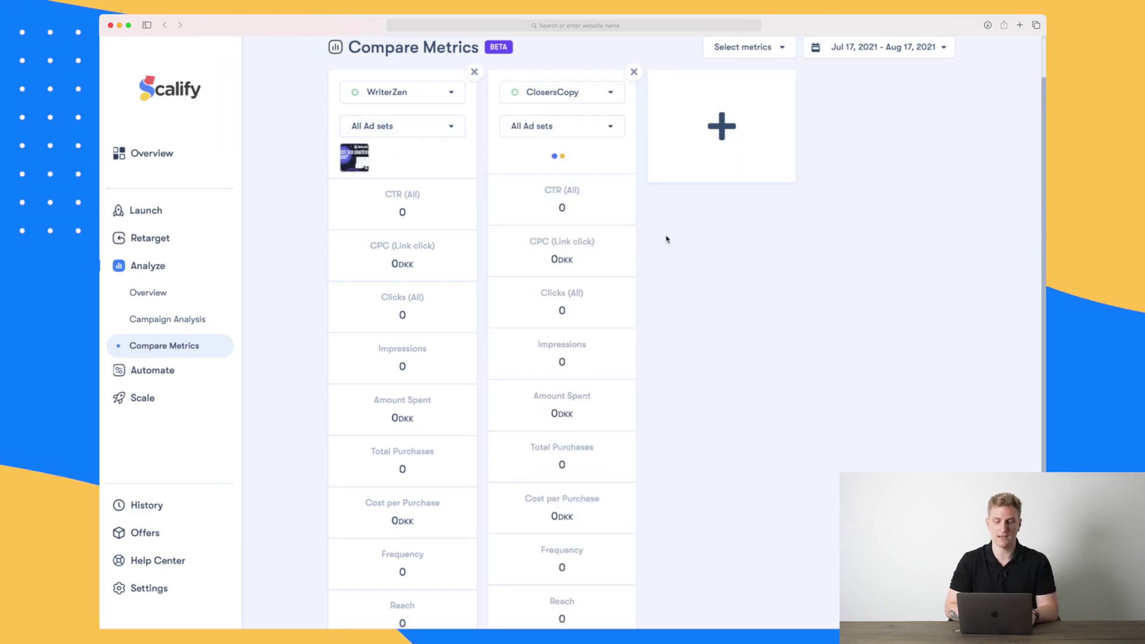
left_click(913, 46)
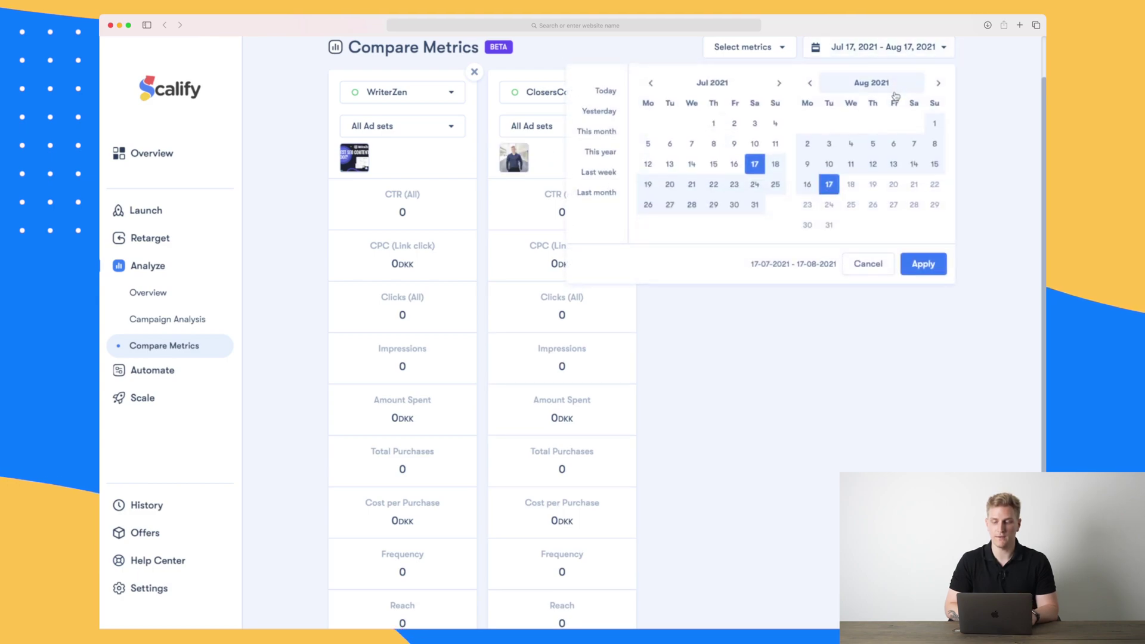
left_click(600, 154)
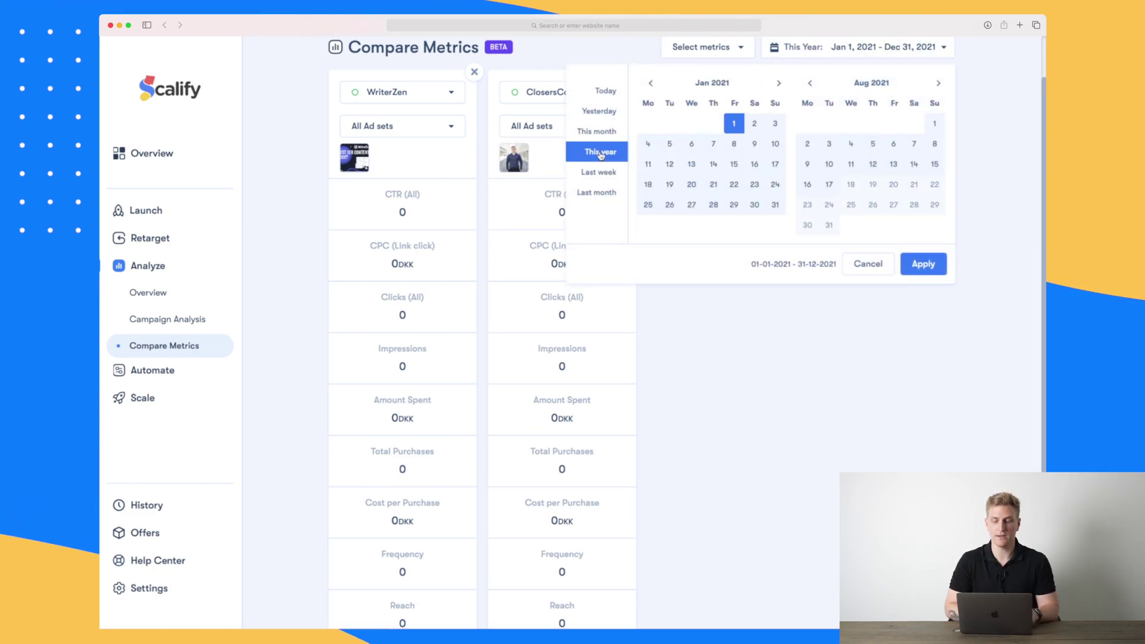
left_click(934, 263)
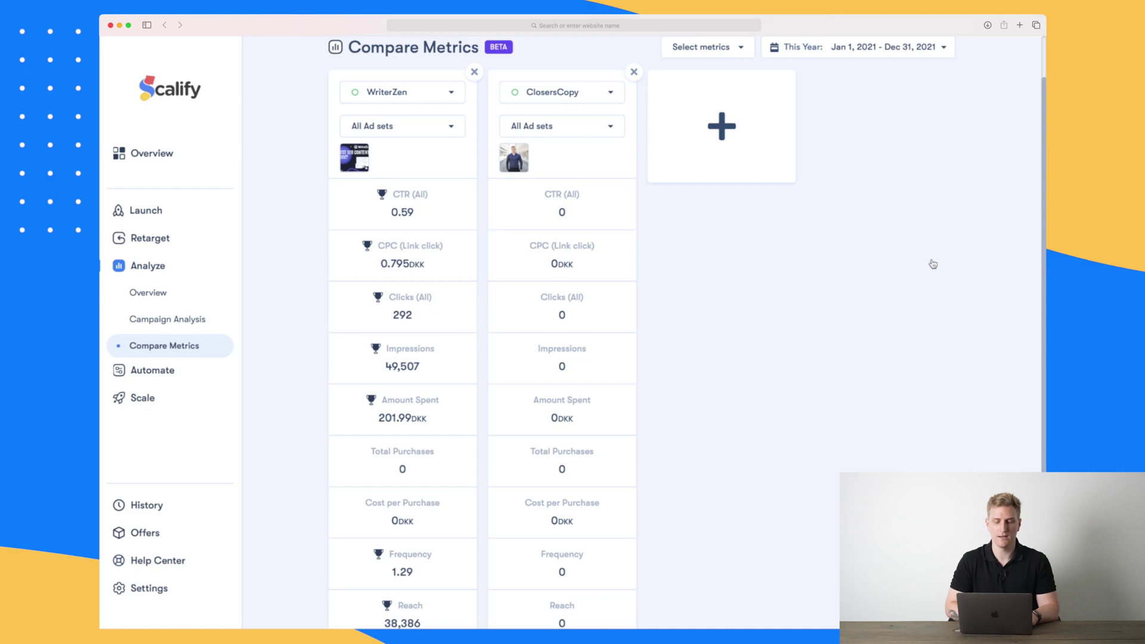
scroll(412, 208, "down", 3)
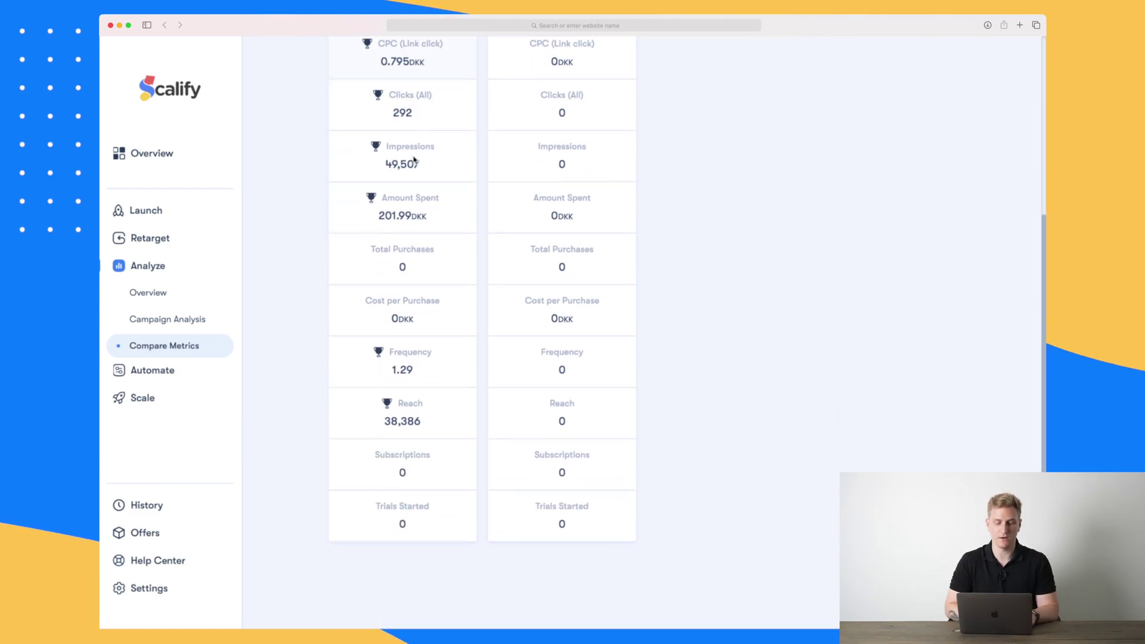
scroll(414, 159, "up", 5)
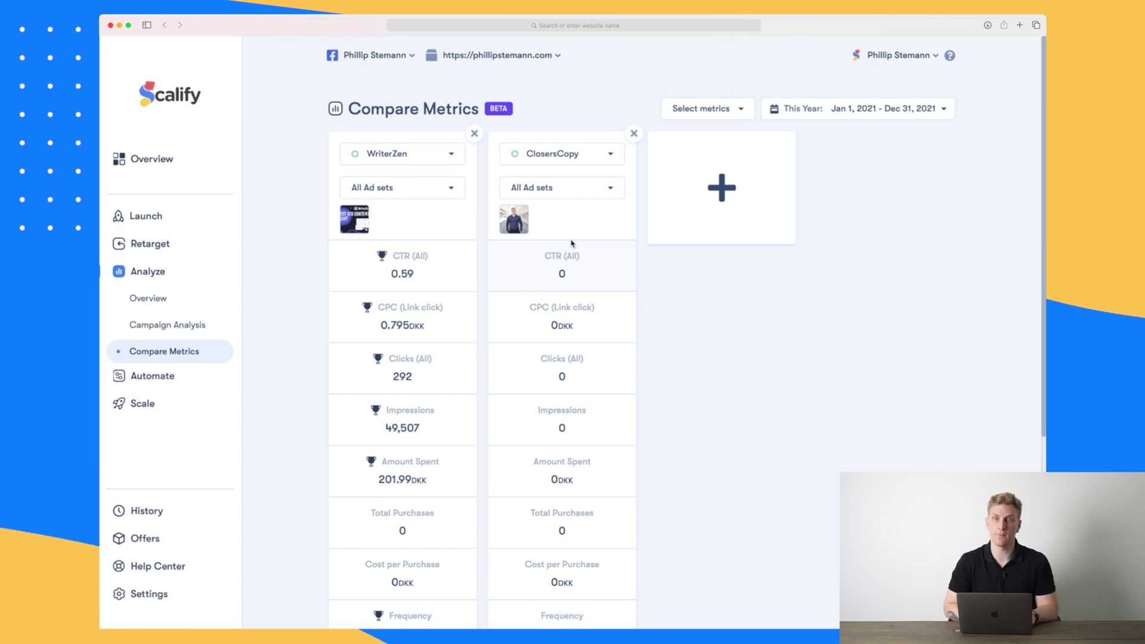
Go to the Launch page and choose Launch Ads on the Retargeting card.
left_click(156, 216)
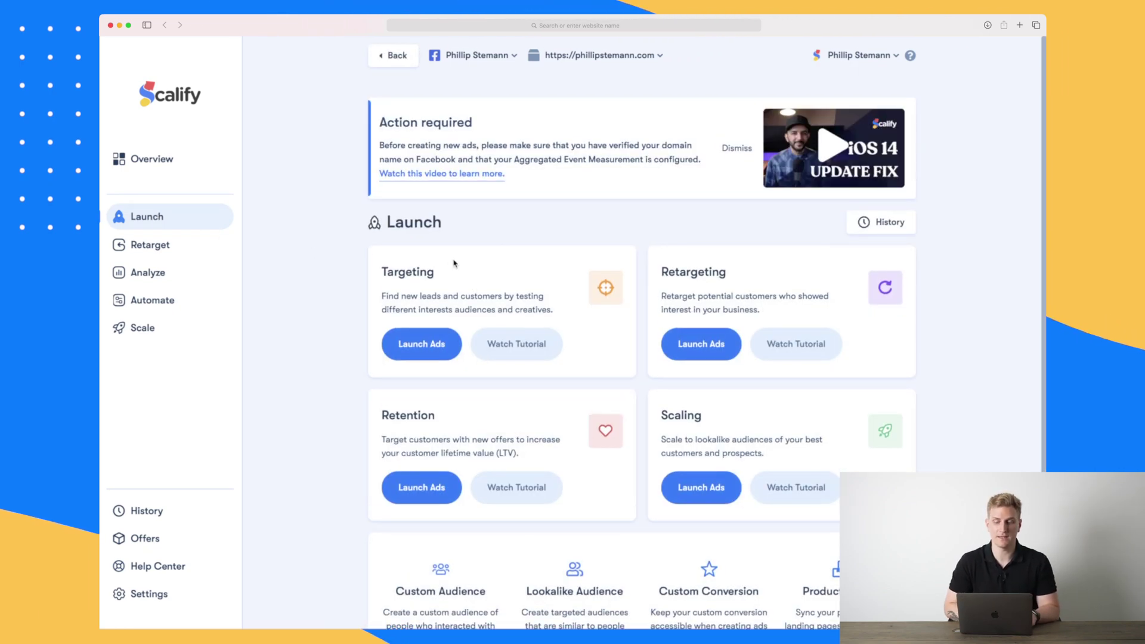
scroll(454, 263, "down", 3)
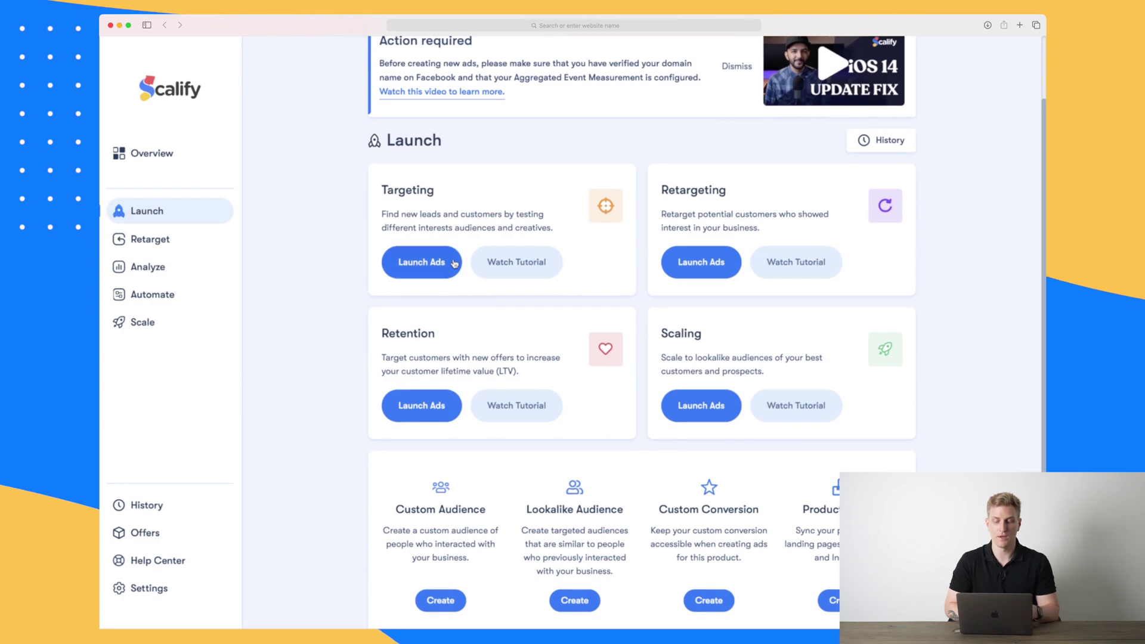
left_click(704, 263)
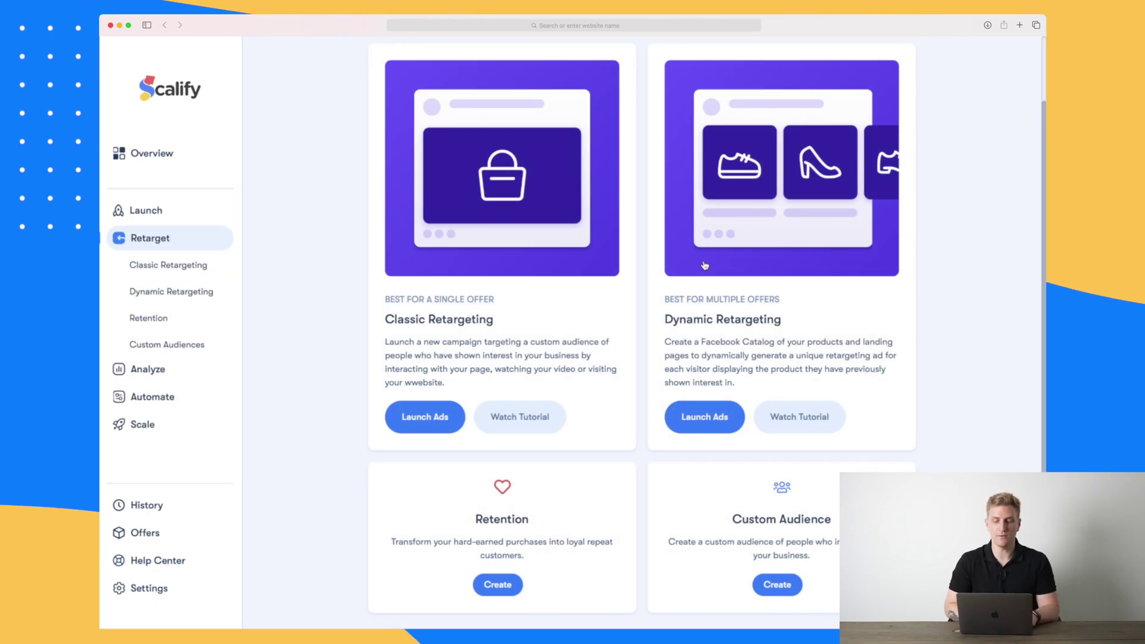
scroll(705, 265, "down", 2)
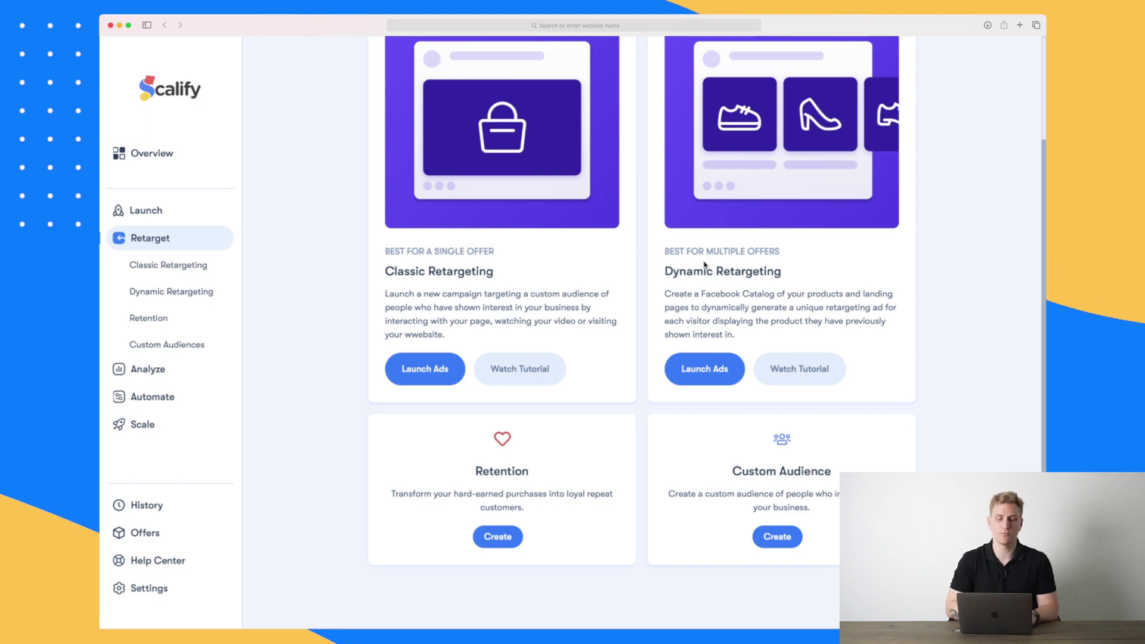
Launch a Classic Retargeting campaign and skip the optional offer step.
left_click(414, 384)
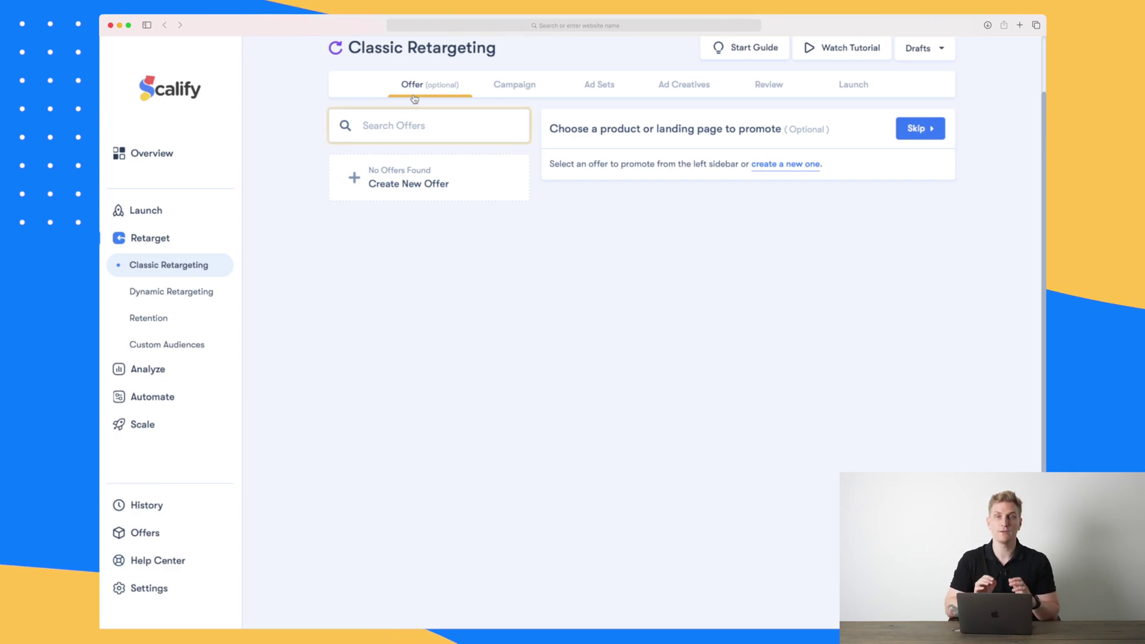
left_click(920, 132)
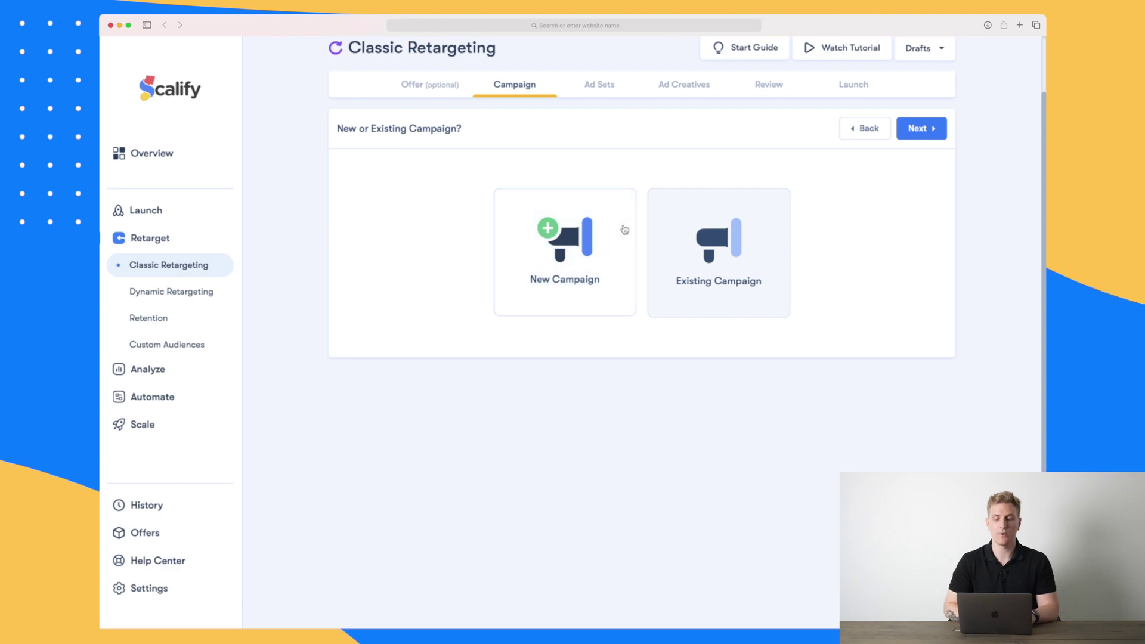
Create a new campaign with the Traffic objective and advance to Ad Sets.
left_click(565, 251)
scroll(565, 251, "down", 3)
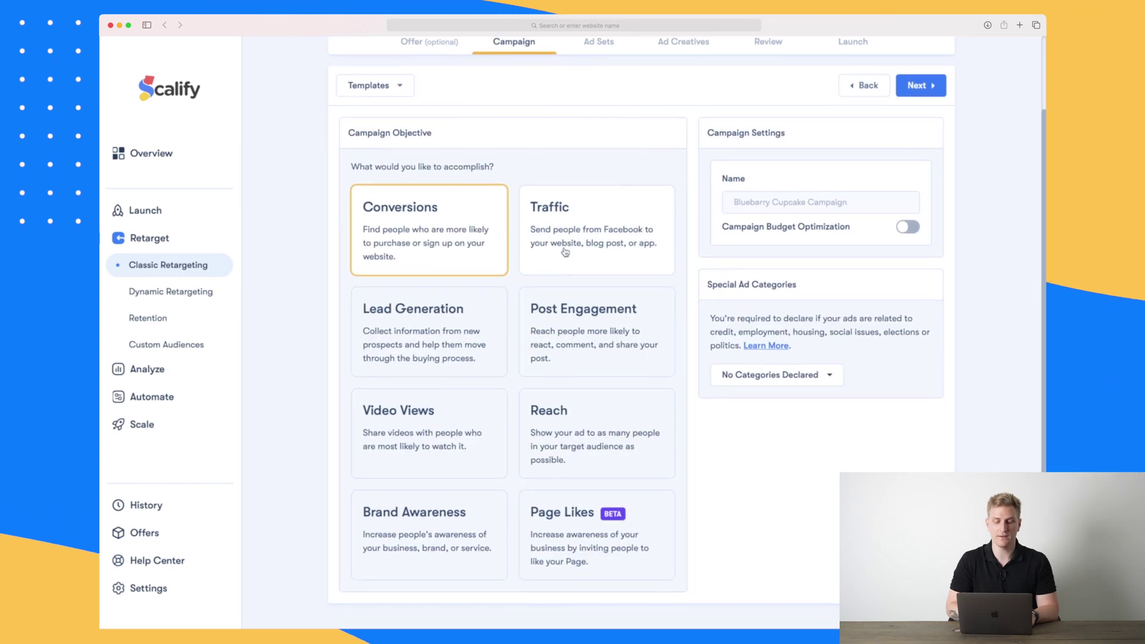
left_click(578, 206)
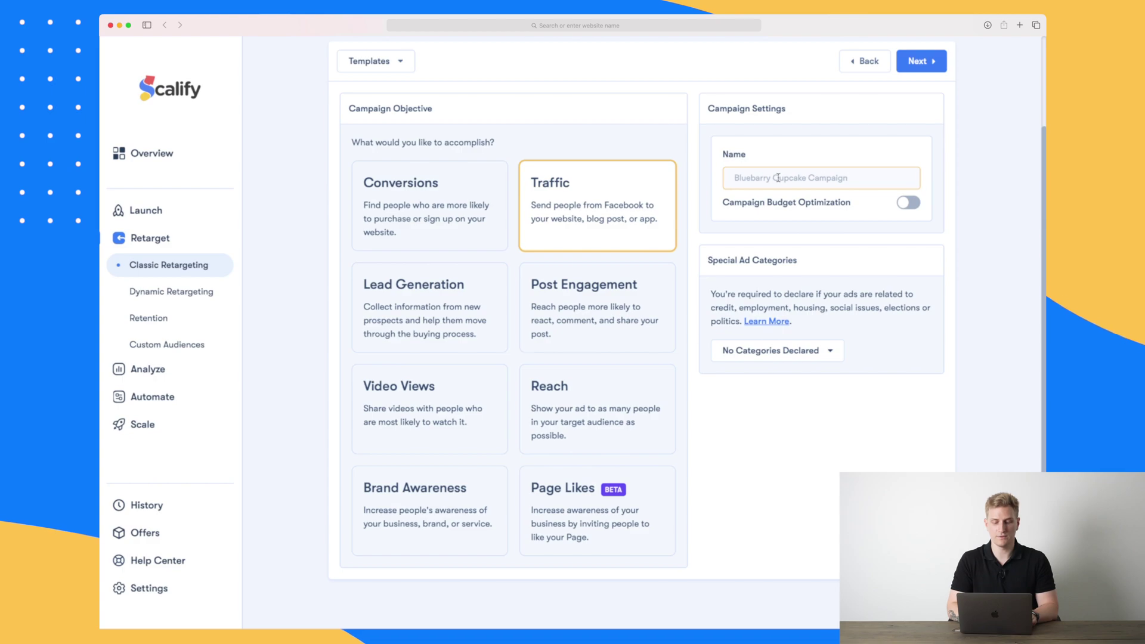
key("Return")
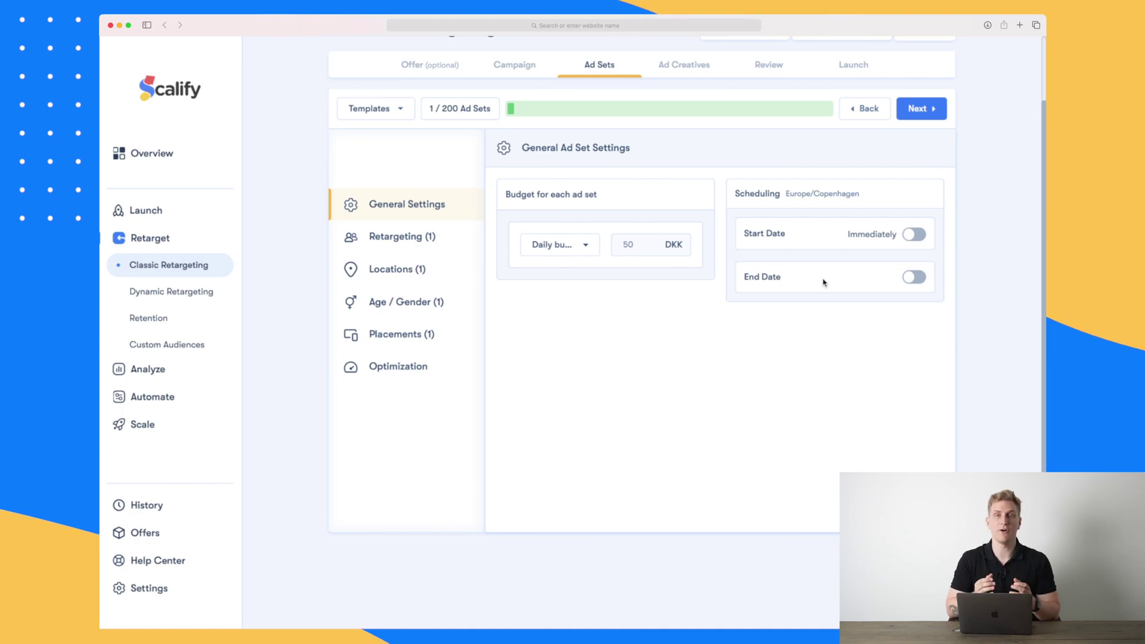
Target All Website Visitors from 0–30 days who didn't purchase any product.
left_click(421, 241)
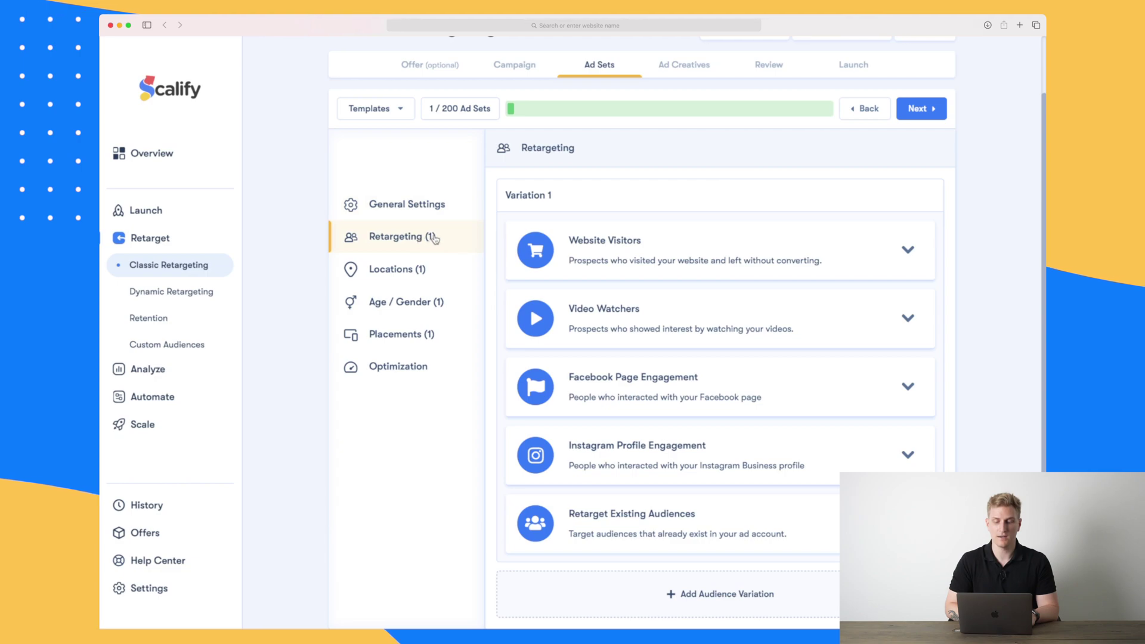
scroll(672, 267, "down", 1)
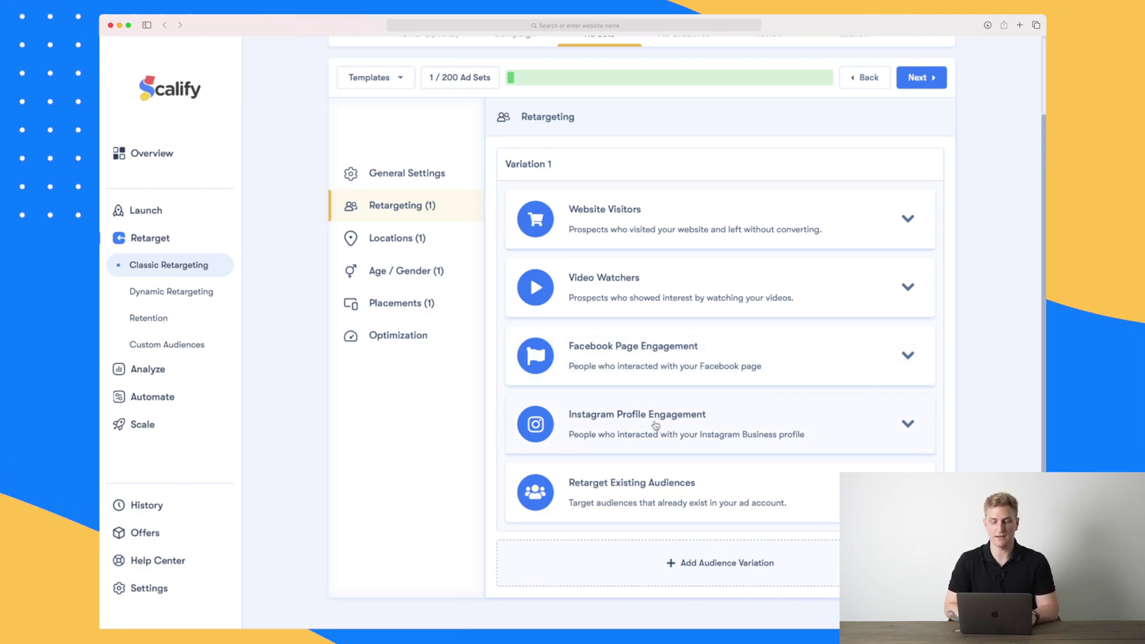
left_click(754, 224)
scroll(660, 245, "down", 1)
left_click(613, 248)
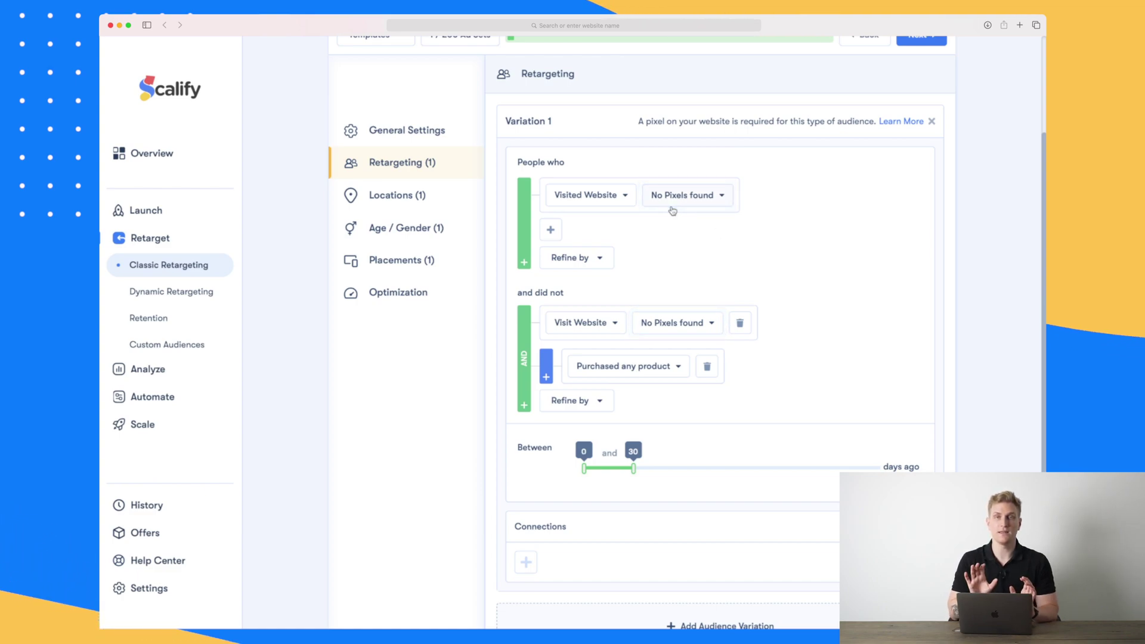
scroll(673, 211, "down", 3)
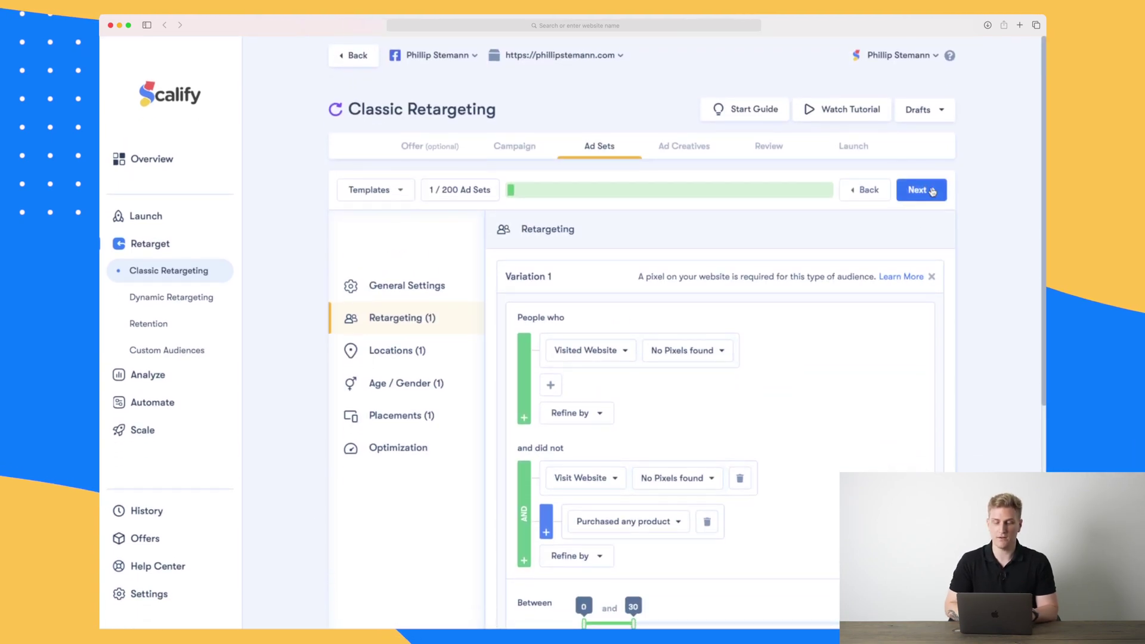
Keep worldwide location and 18–65+ all genders with No split, then go to Placements.
left_click(922, 189)
scroll(644, 417, "down", 2)
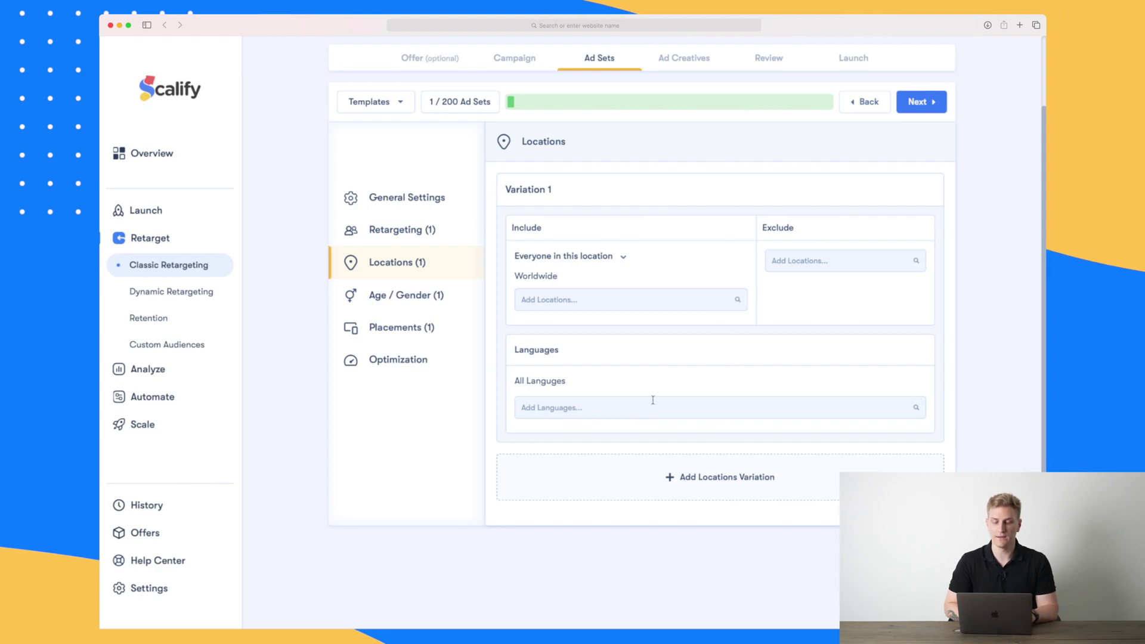
left_click(924, 101)
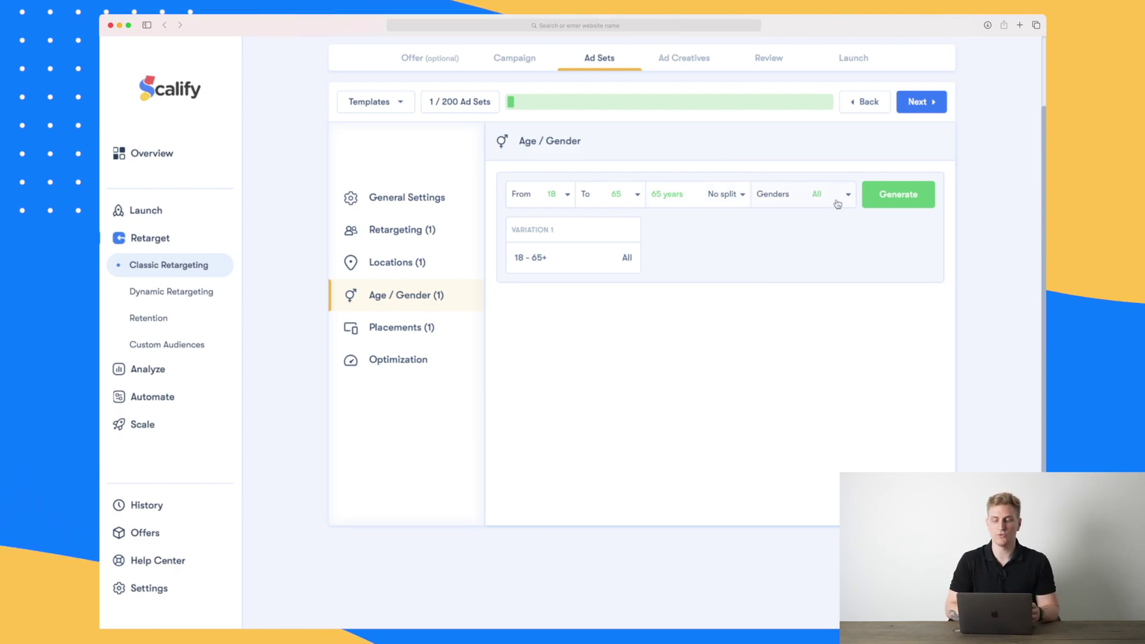
left_click(733, 197)
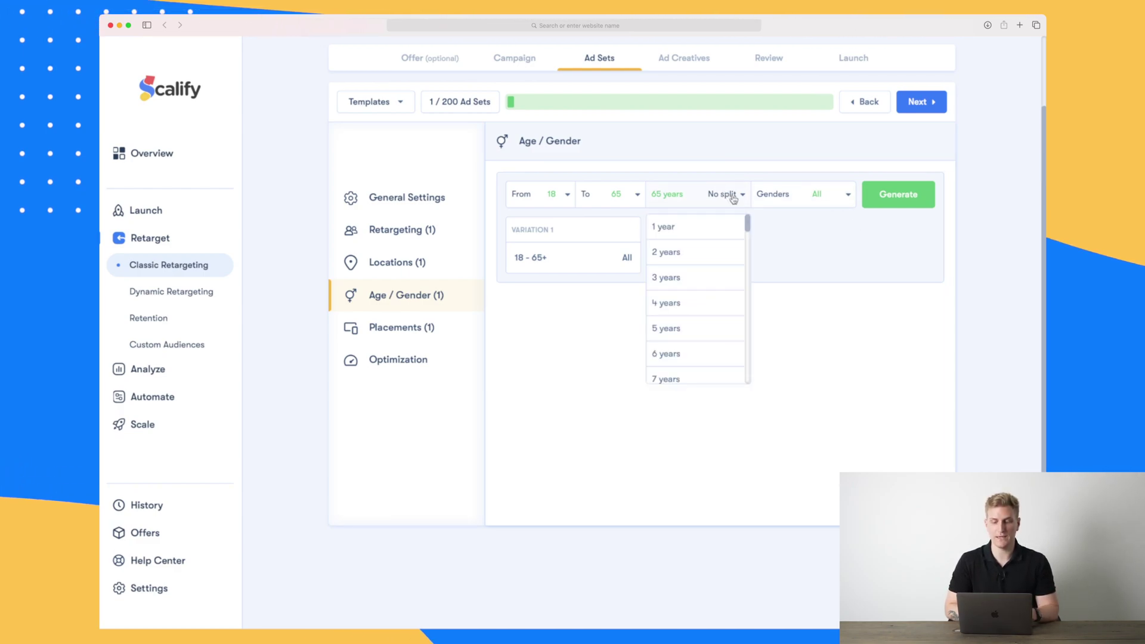
left_click(733, 197)
left_click(734, 197)
scroll(706, 315, "down", 2)
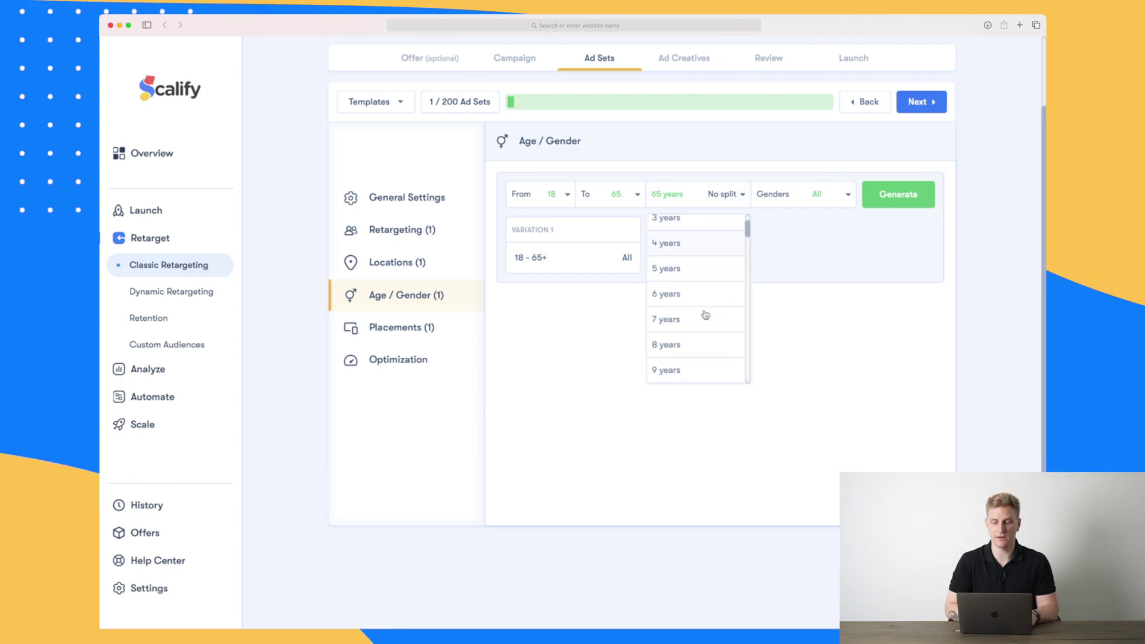
scroll(706, 315, "down", 15)
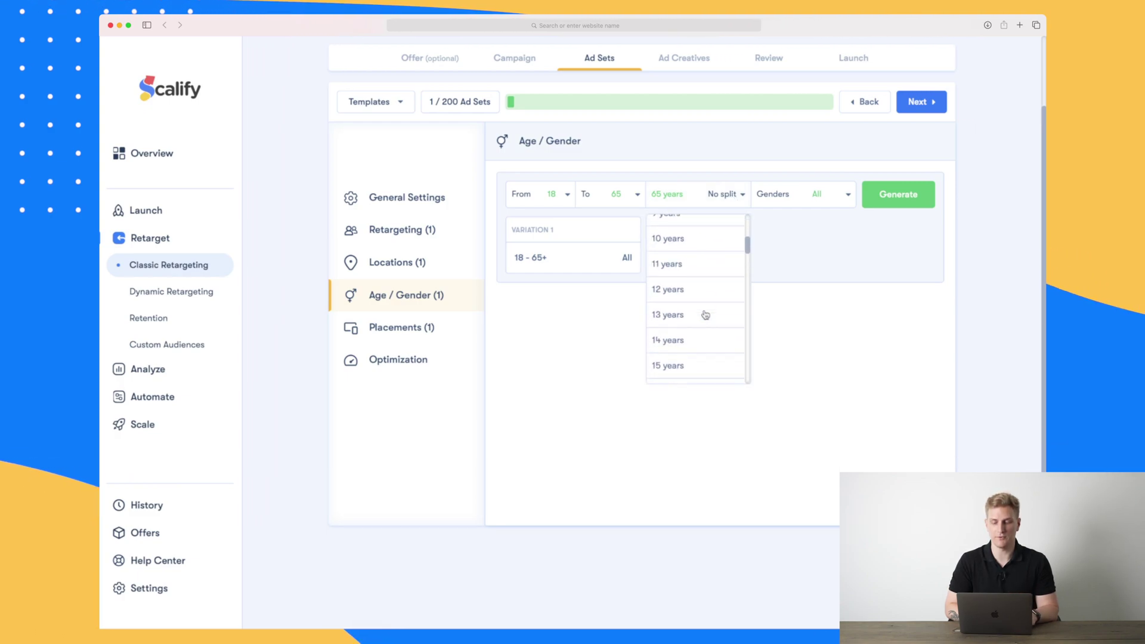
left_click(893, 260)
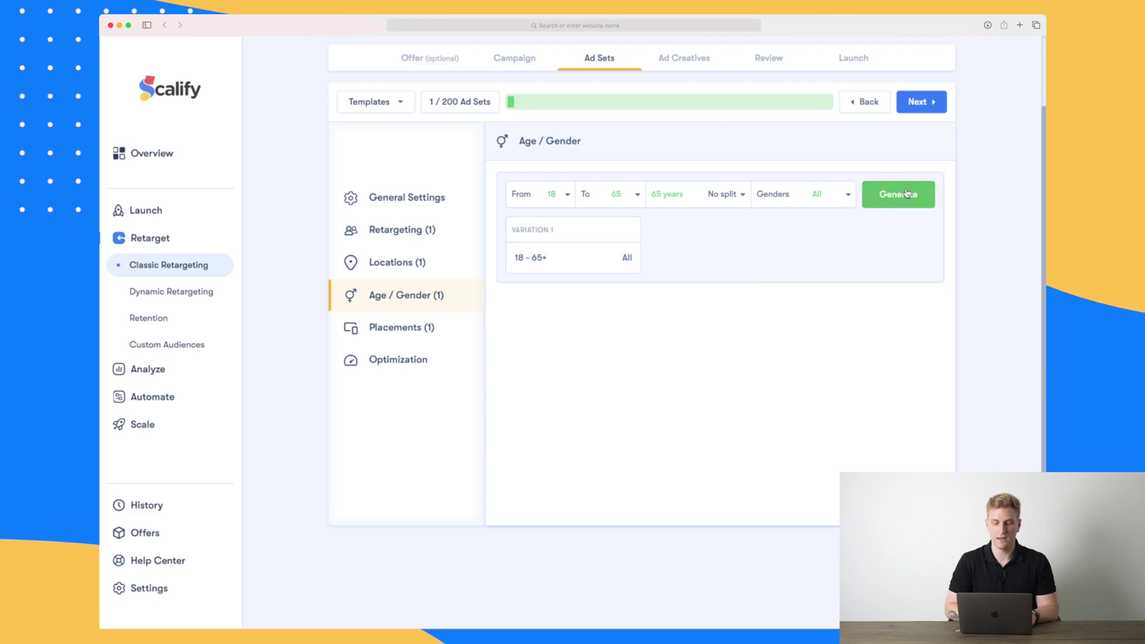
left_click(404, 336)
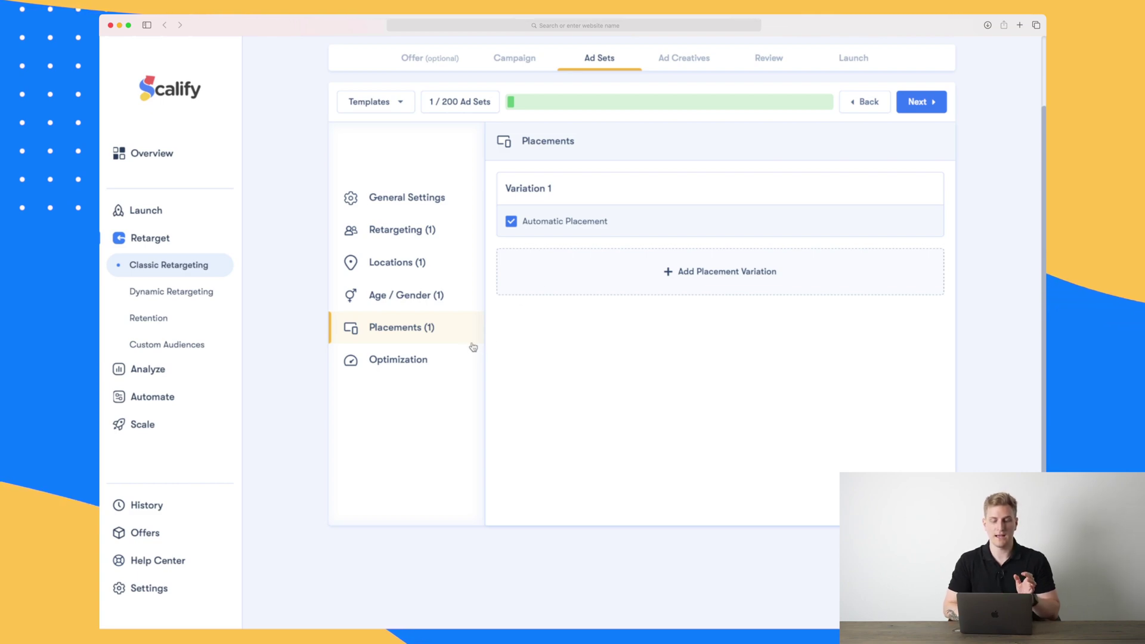
Switch When You'll Get Charged to Link Clicks, then continue to Ad Creatives.
left_click(415, 359)
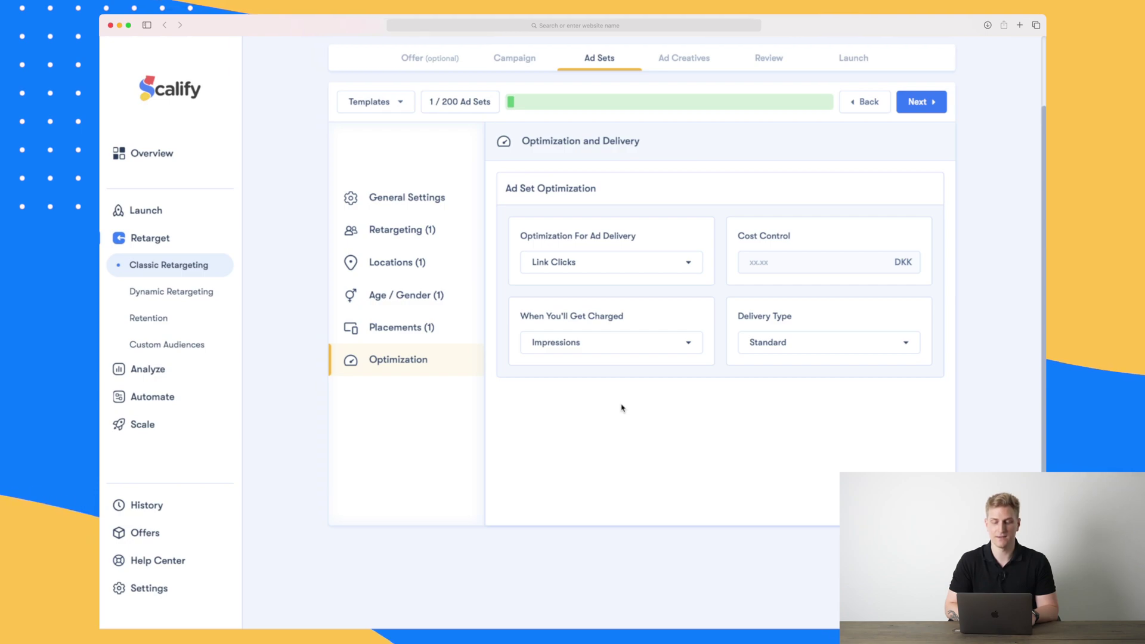
left_click(596, 351)
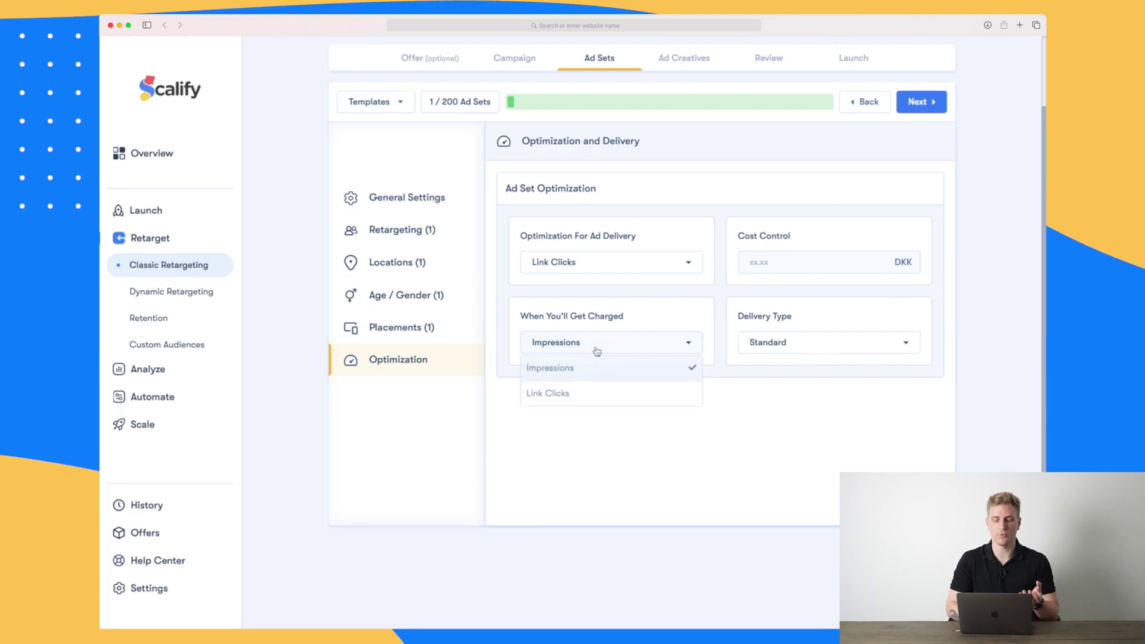
left_click(582, 399)
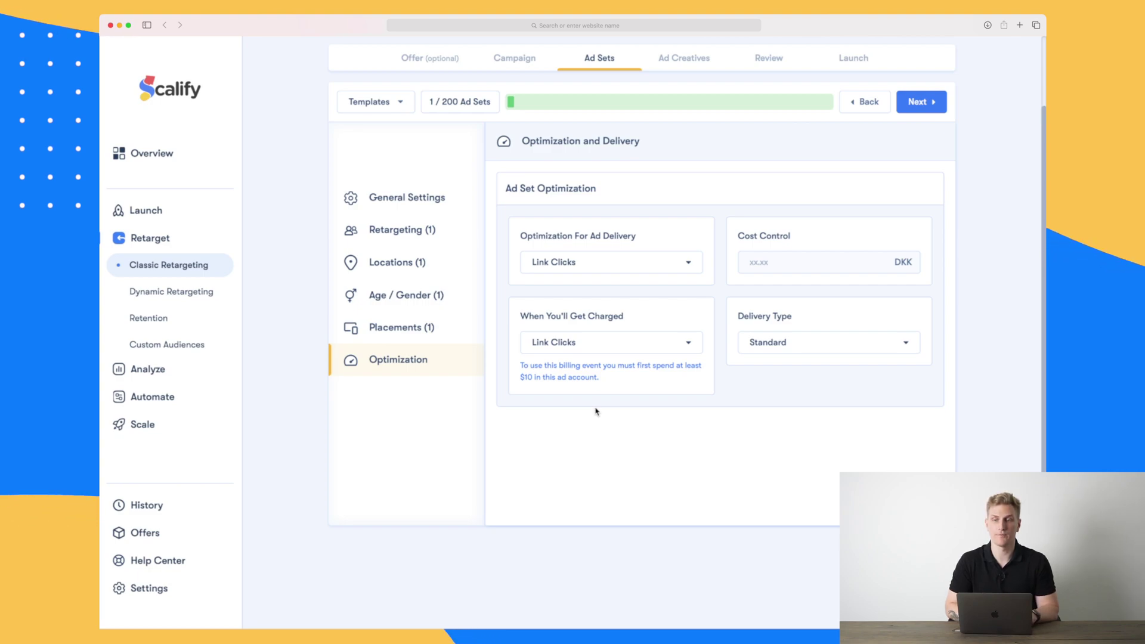
scroll(596, 411, "up", 1)
left_click(921, 128)
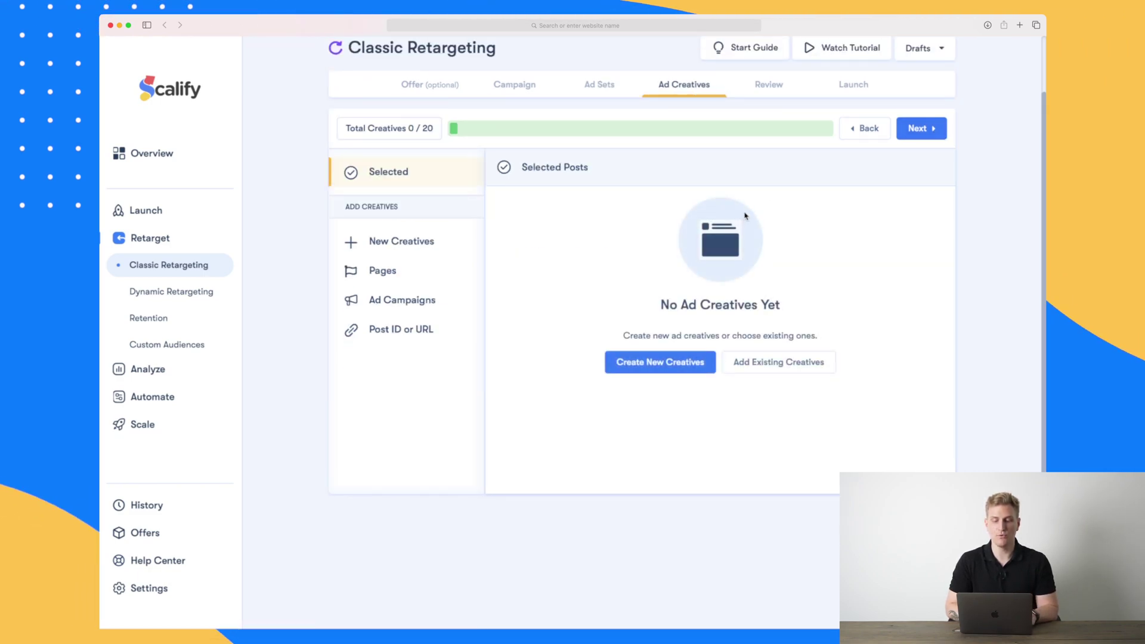
Create new creatives for the connected page and continue to the ad copy.
left_click(653, 355)
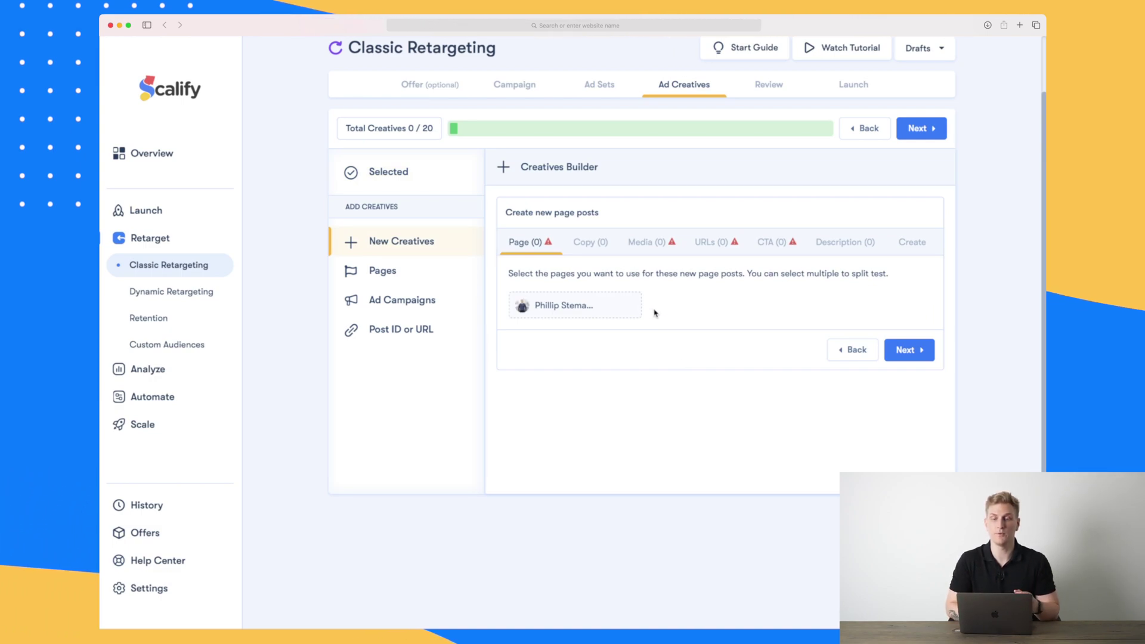
left_click(614, 312)
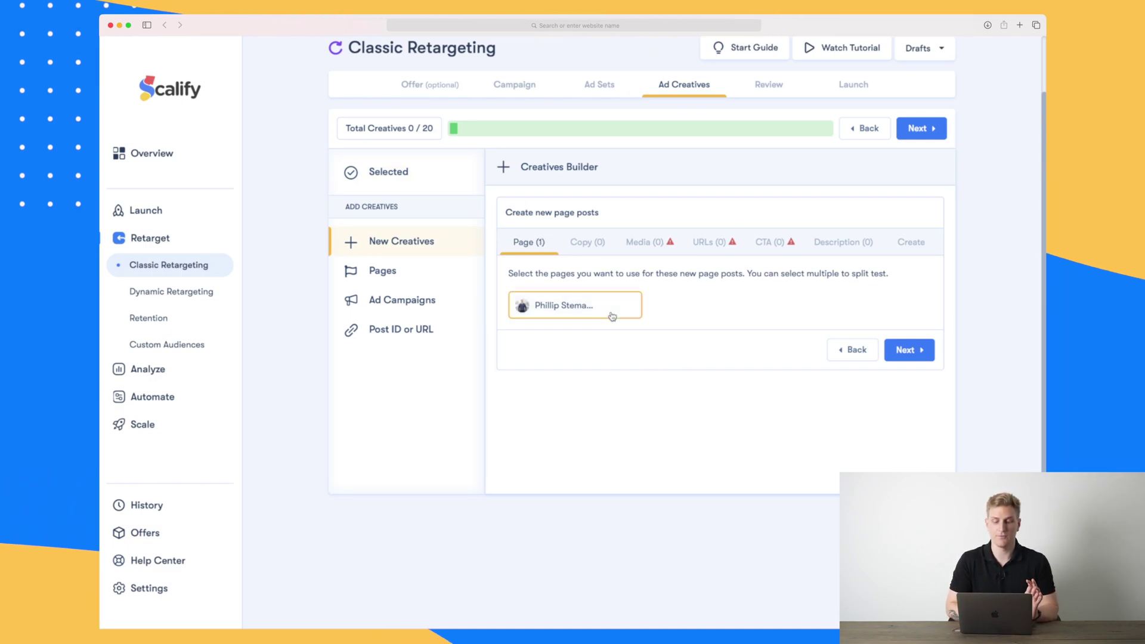
left_click(913, 354)
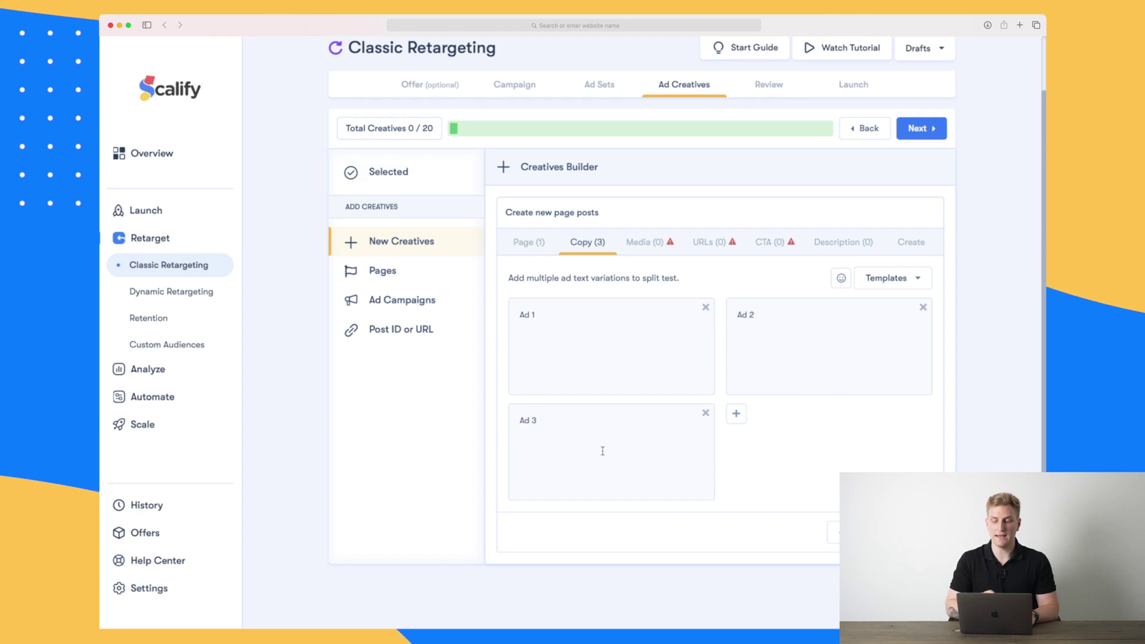
Look through the copy templates and emoji picker without adding any.
left_click(917, 278)
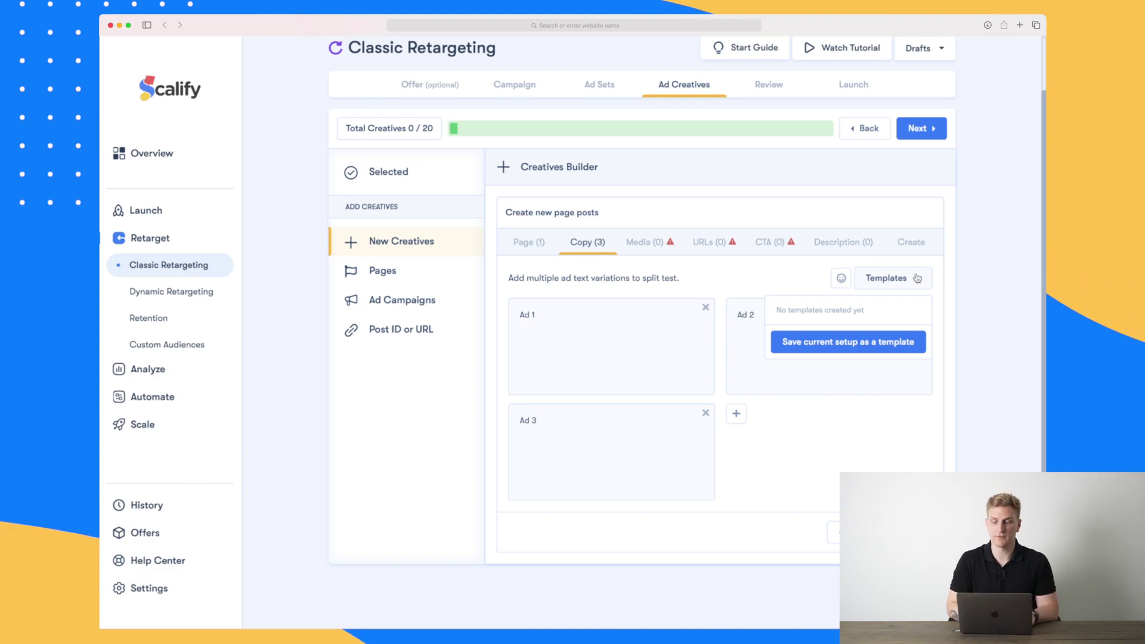
left_click(842, 279)
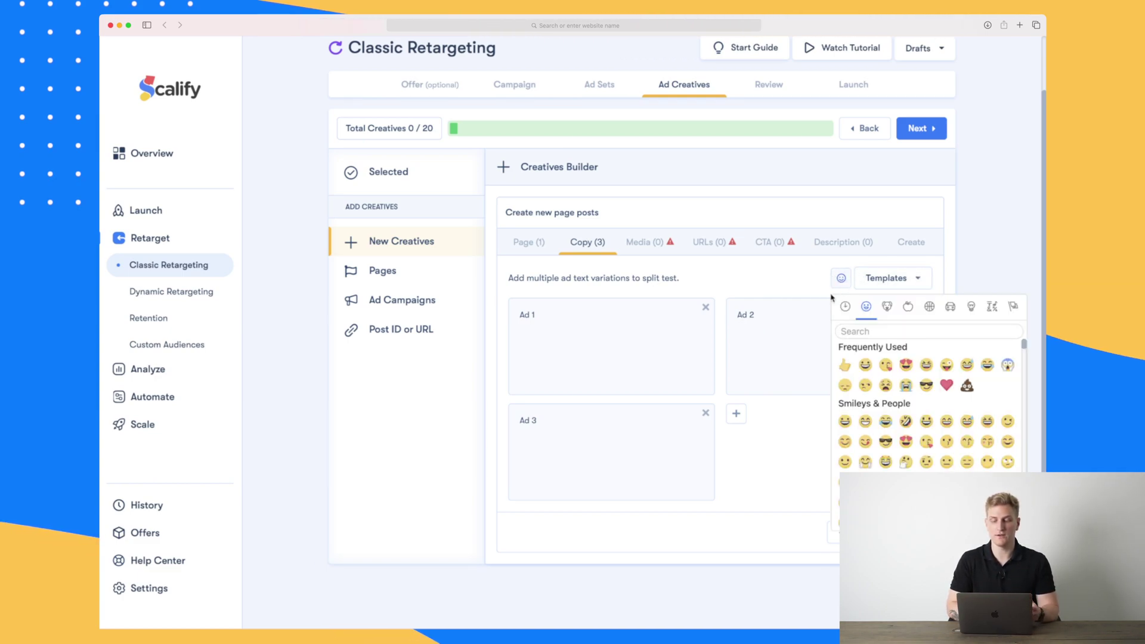
left_click(786, 376)
Select the three pink missinglettr photos as the creatives' media.
left_click(645, 241)
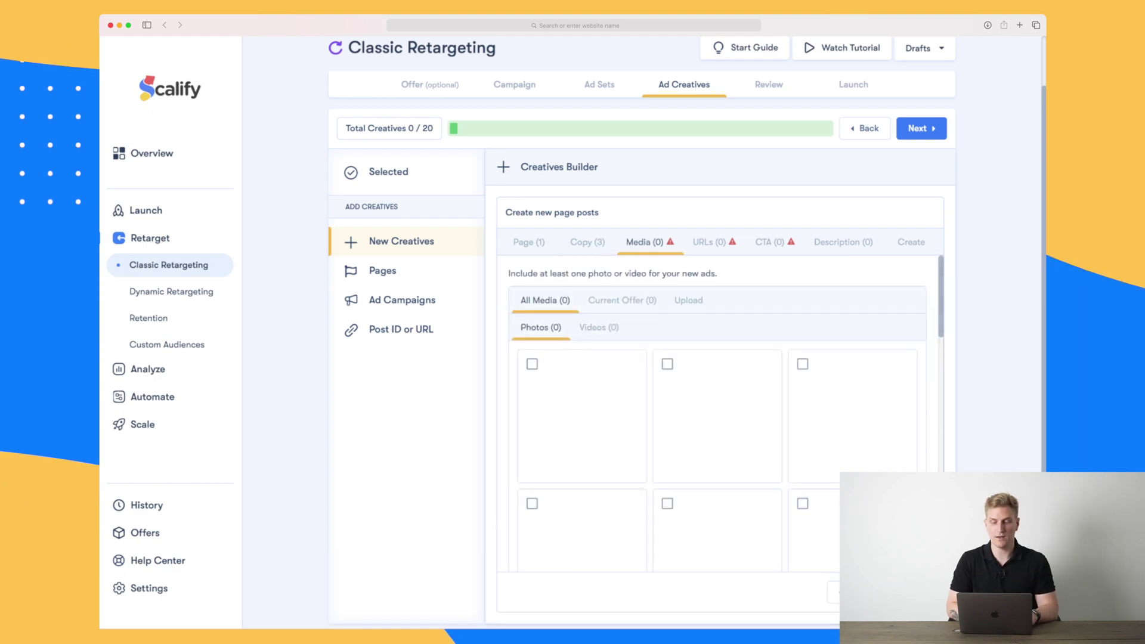
scroll(695, 284, "down", 2)
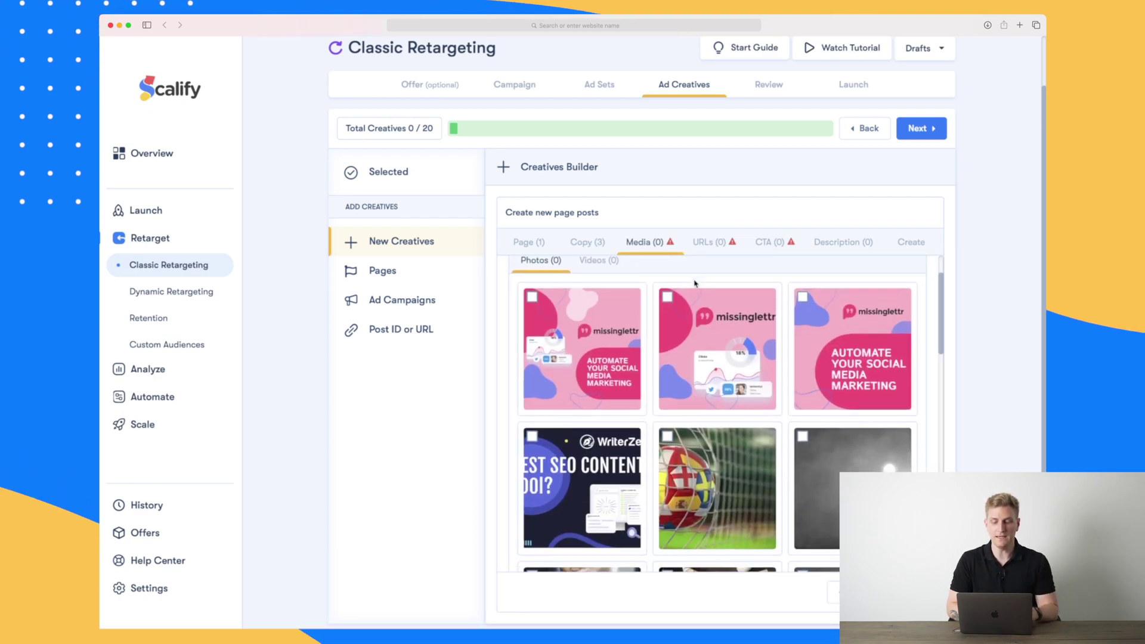
scroll(695, 283, "down", 5)
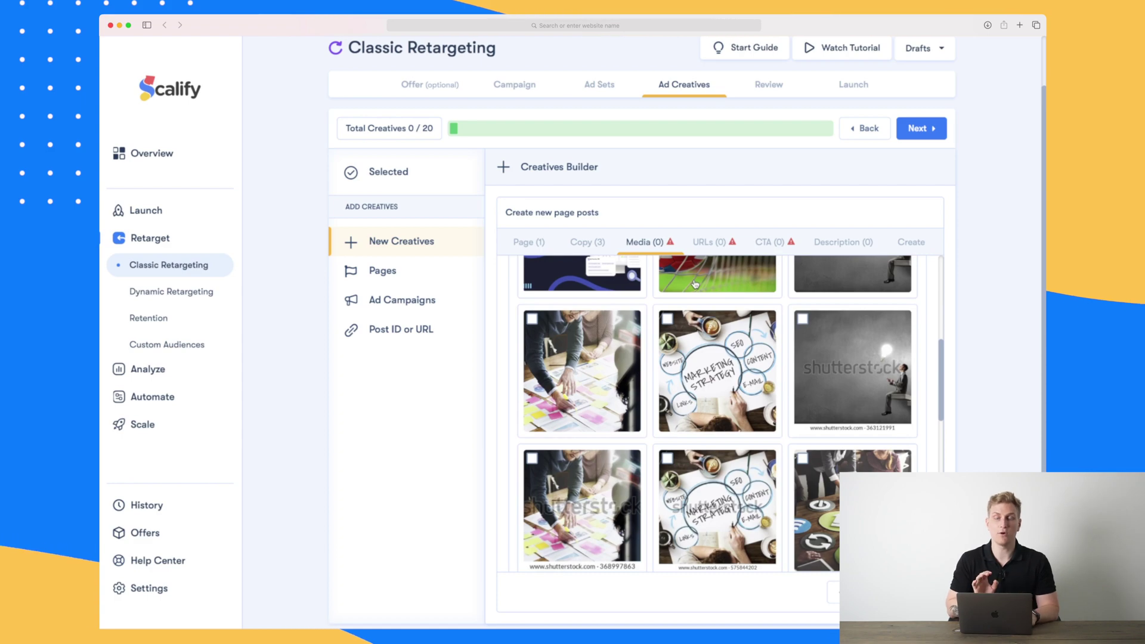
scroll(695, 283, "up", 7)
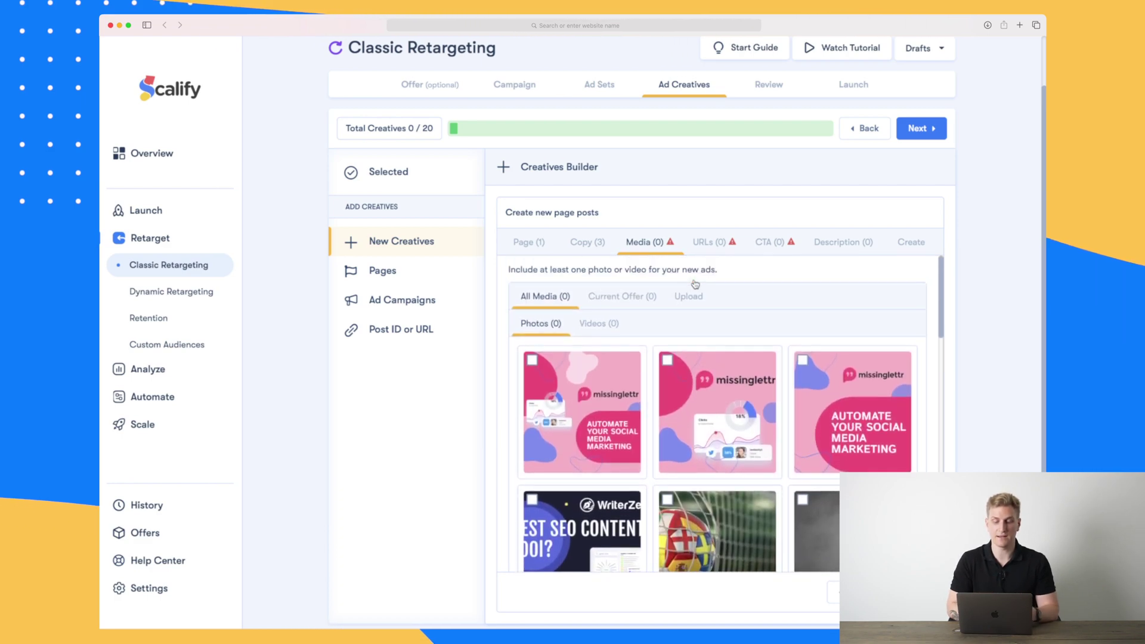
left_click(614, 382)
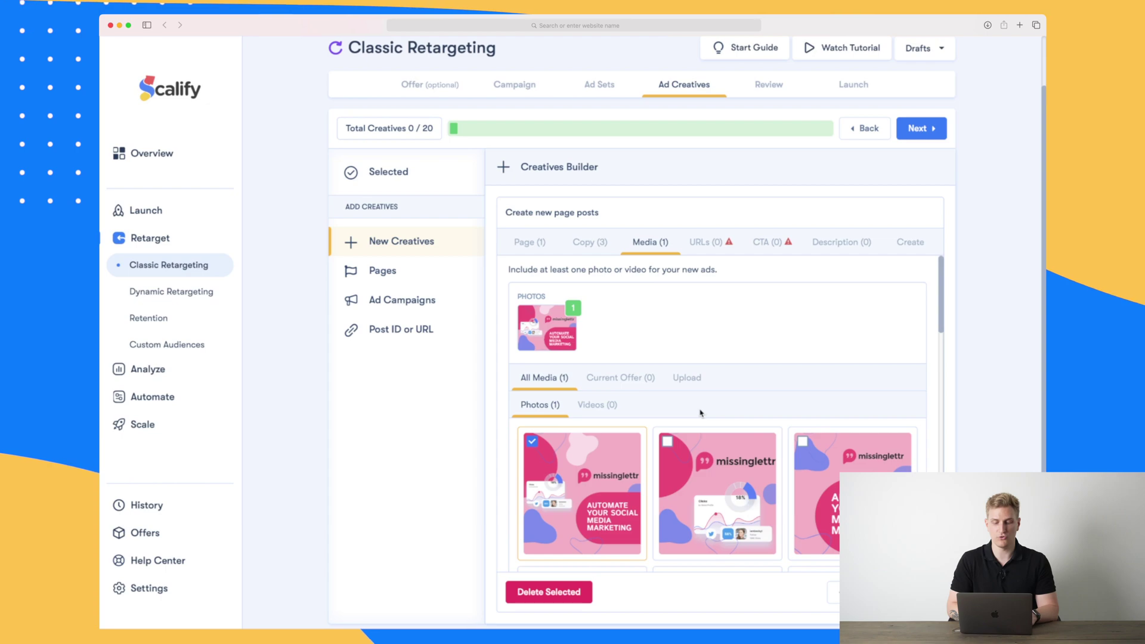
left_click(716, 495)
left_click(853, 495)
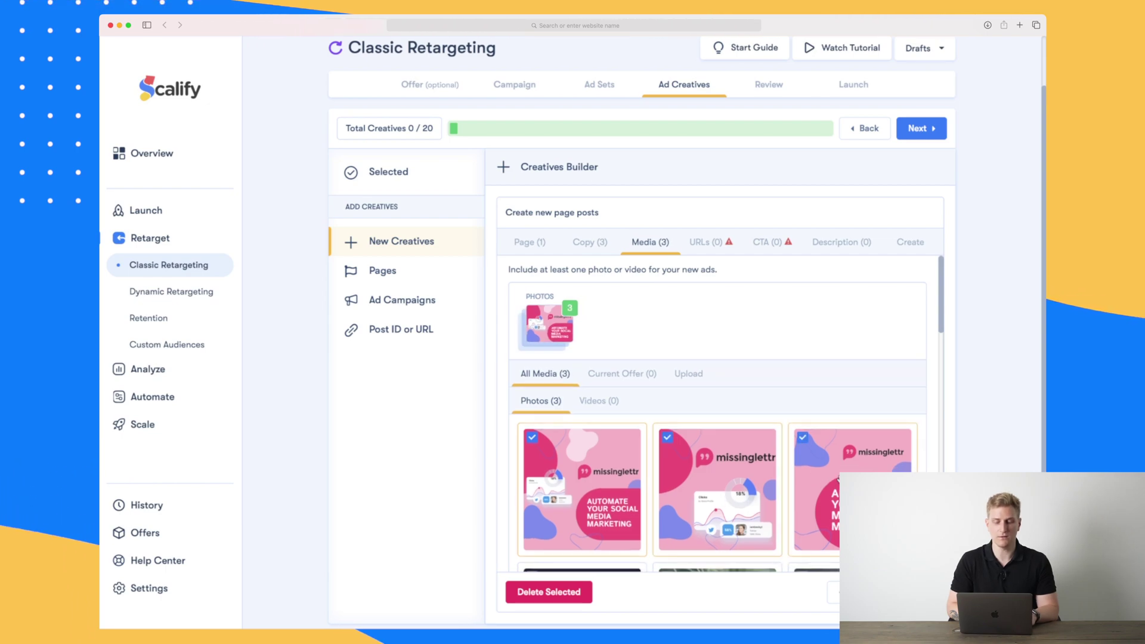
Check the Upload option for new media, then advance to the URLs step.
scroll(716, 412, "down", 10)
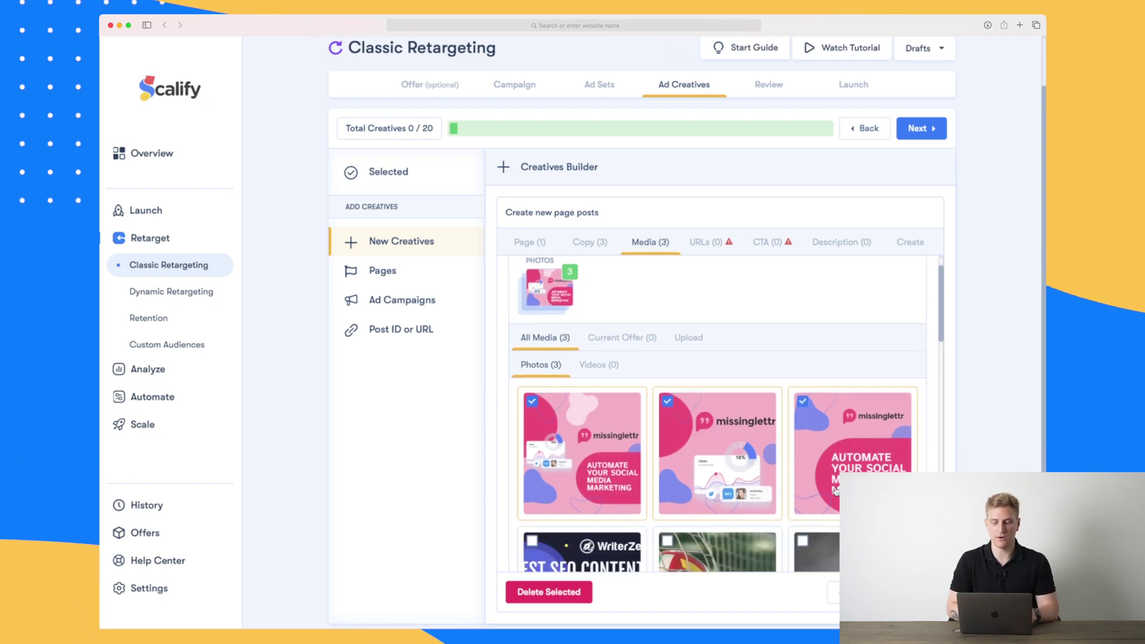
scroll(687, 382, "up", 10)
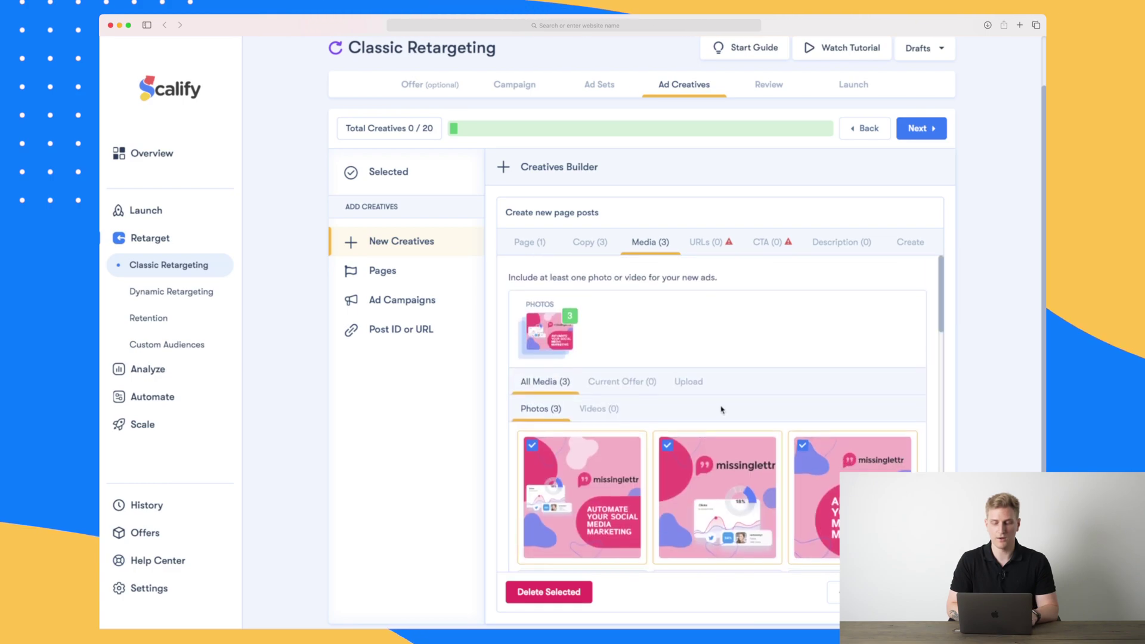
left_click(685, 378)
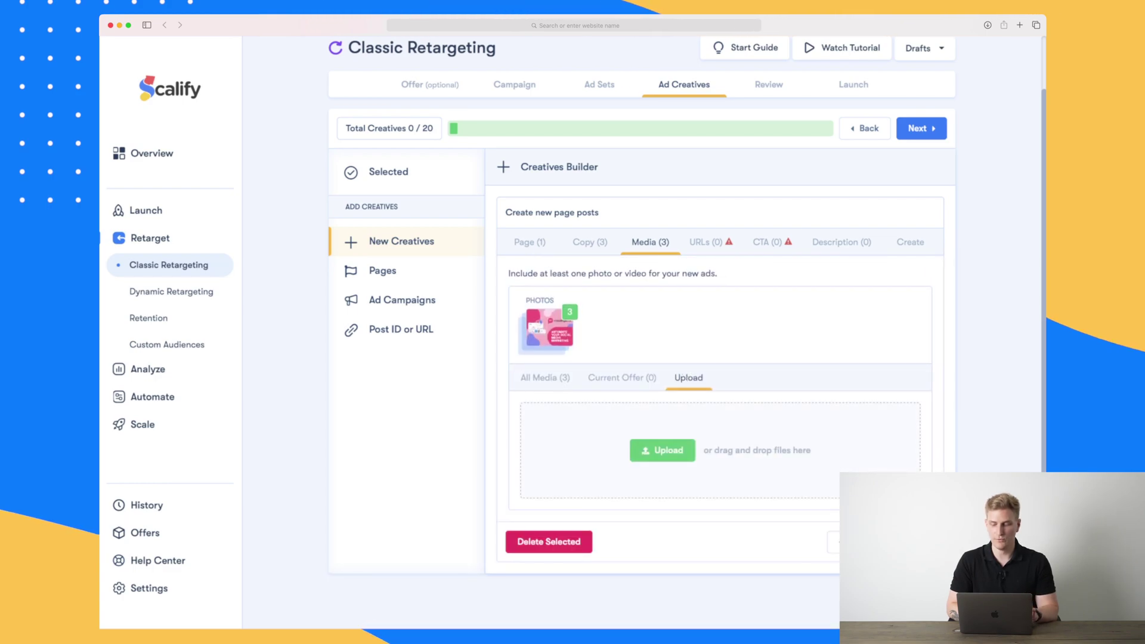
left_click(903, 541)
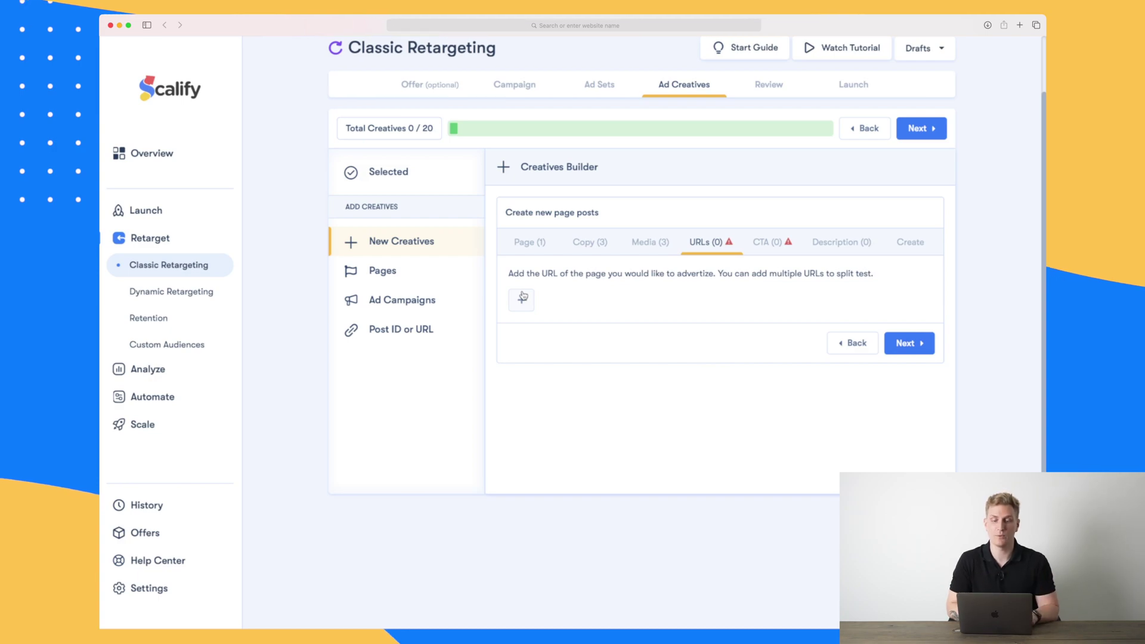
Add a URL entry with the pasted website address as the creative's link.
left_click(522, 299)
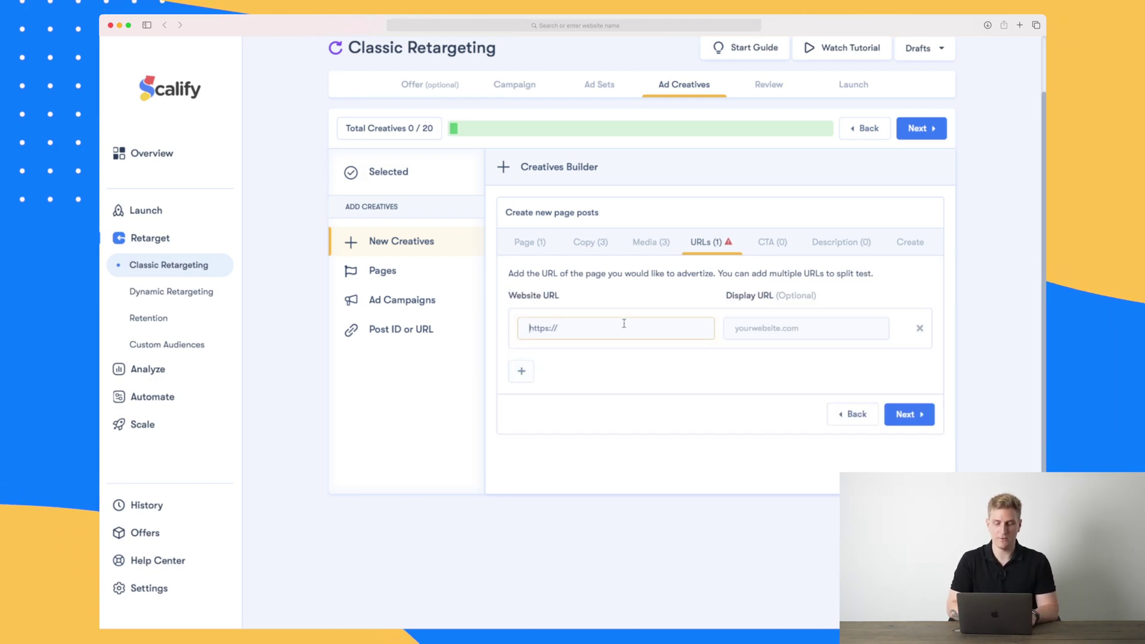
key("super+v")
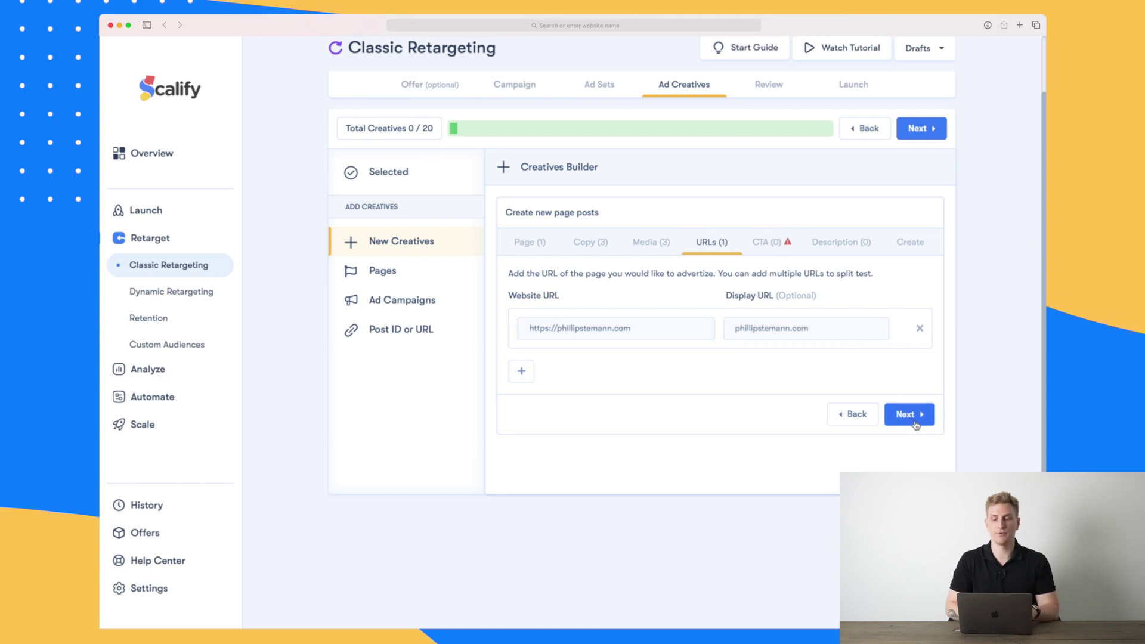
left_click(911, 416)
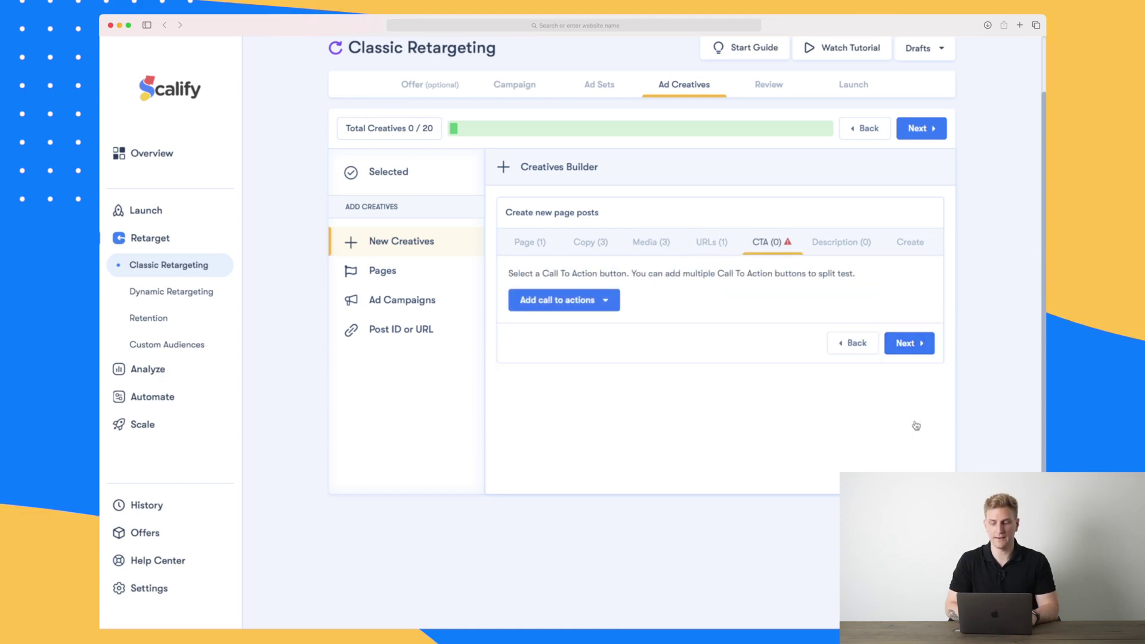
Add Learn More, Subscribe and Watch More as calls to action.
left_click(597, 308)
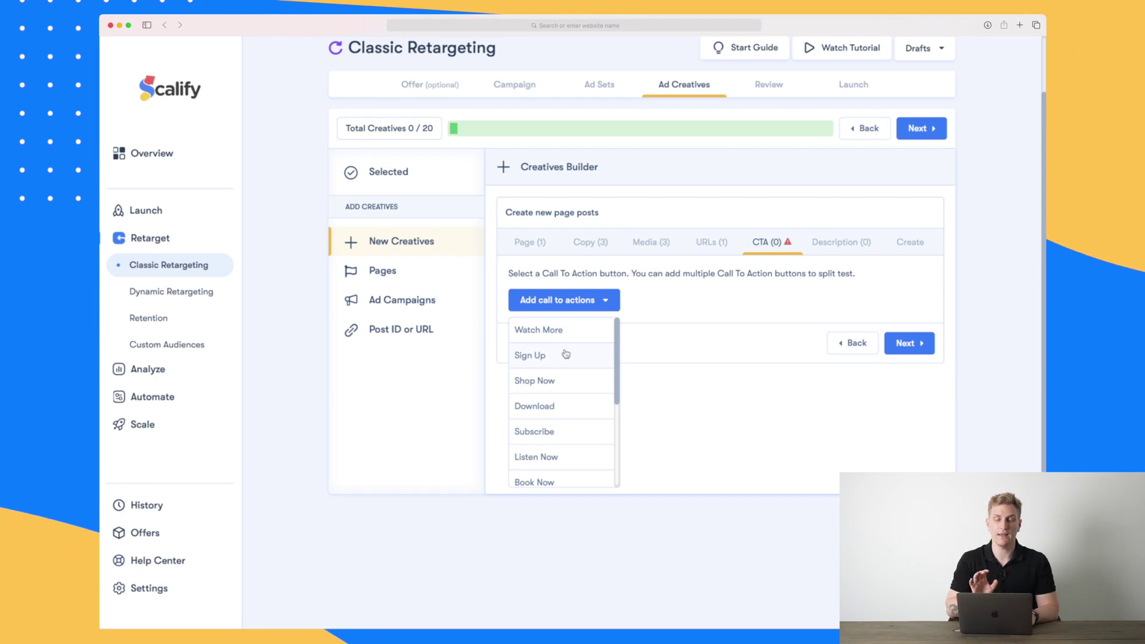
scroll(566, 354, "down", 5)
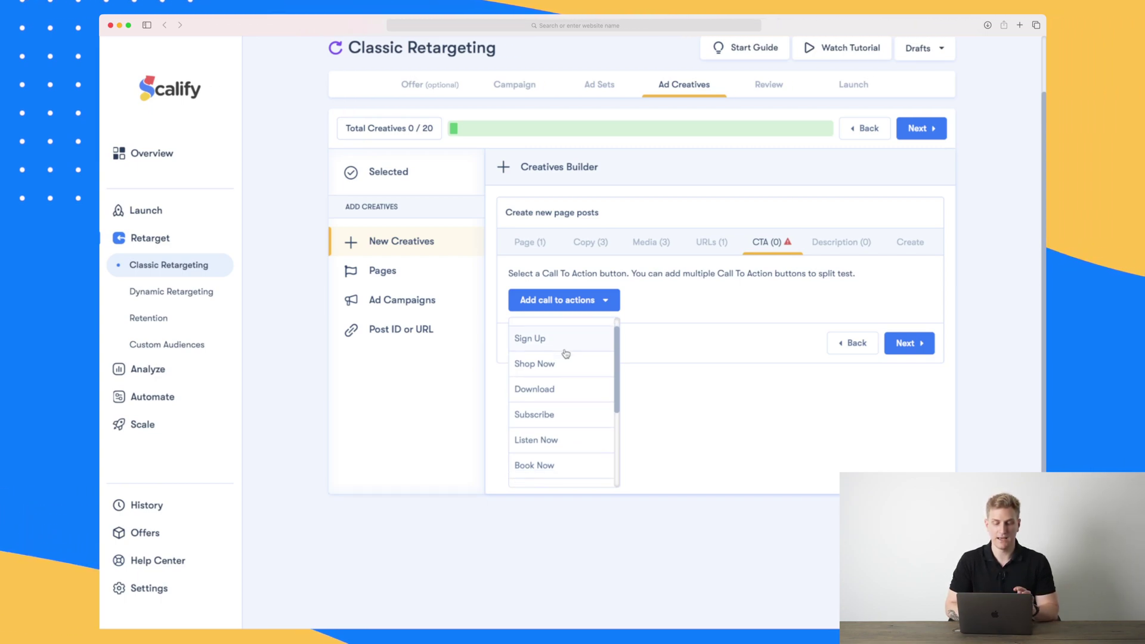
scroll(565, 354, "down", 1)
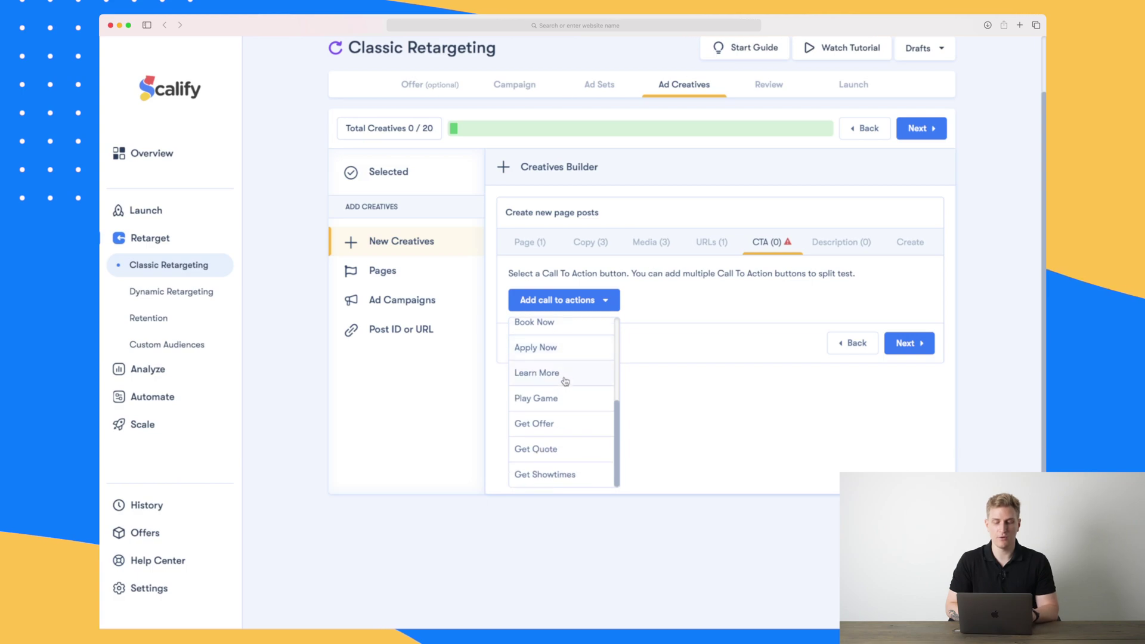
left_click(540, 372)
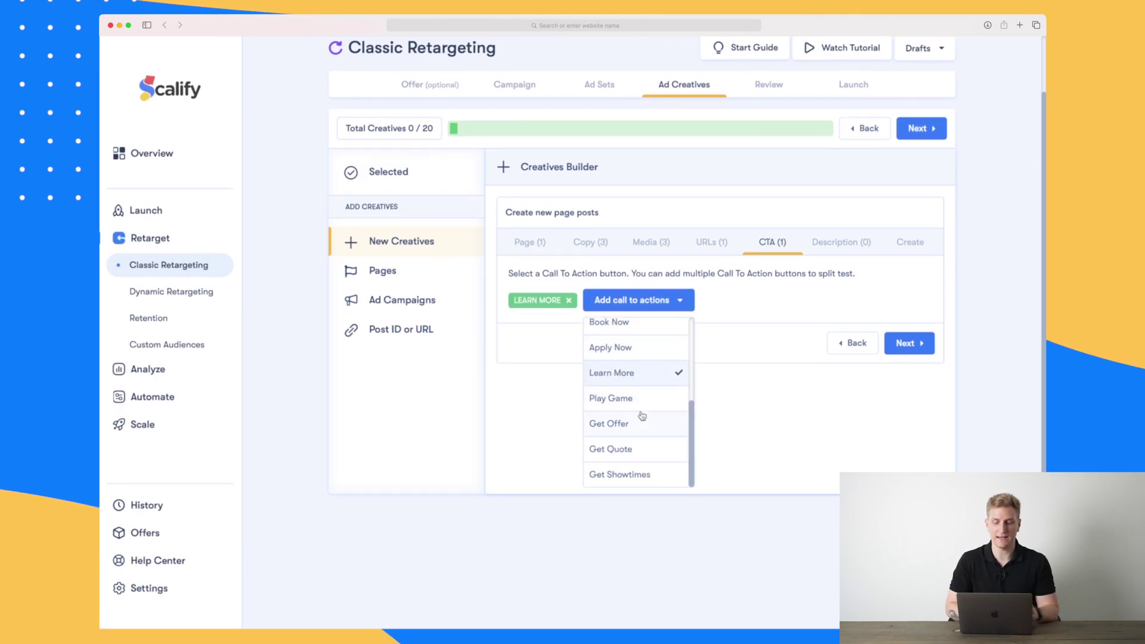
scroll(642, 416, "up", 4)
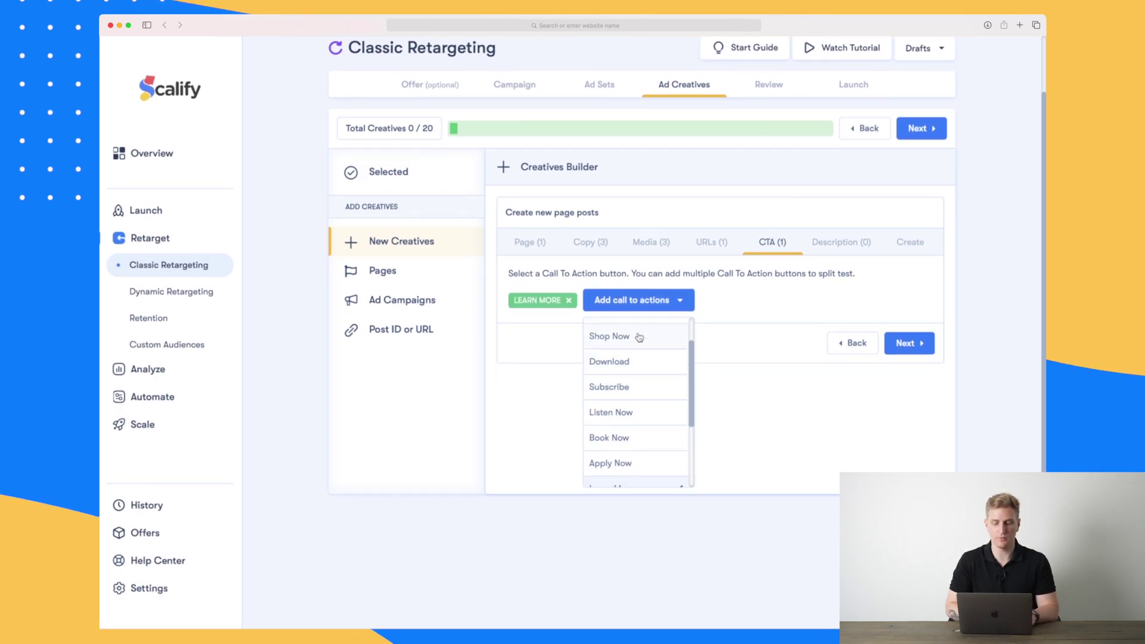
scroll(621, 358, "up", 1)
left_click(631, 391)
scroll(704, 348, "up", 1)
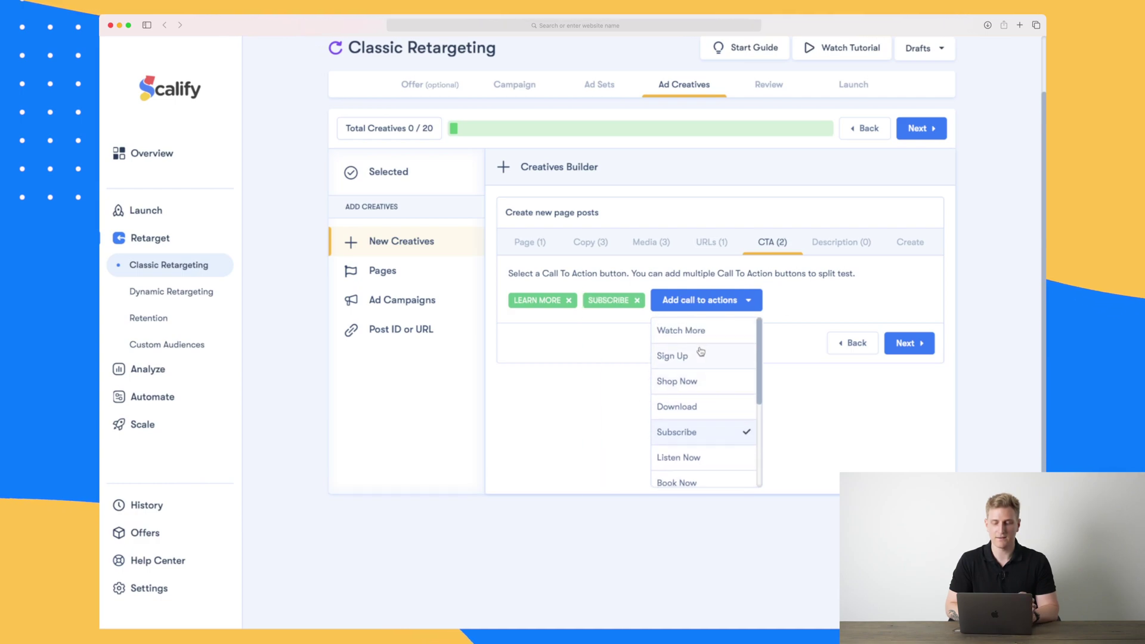
left_click(683, 330)
left_click(914, 430)
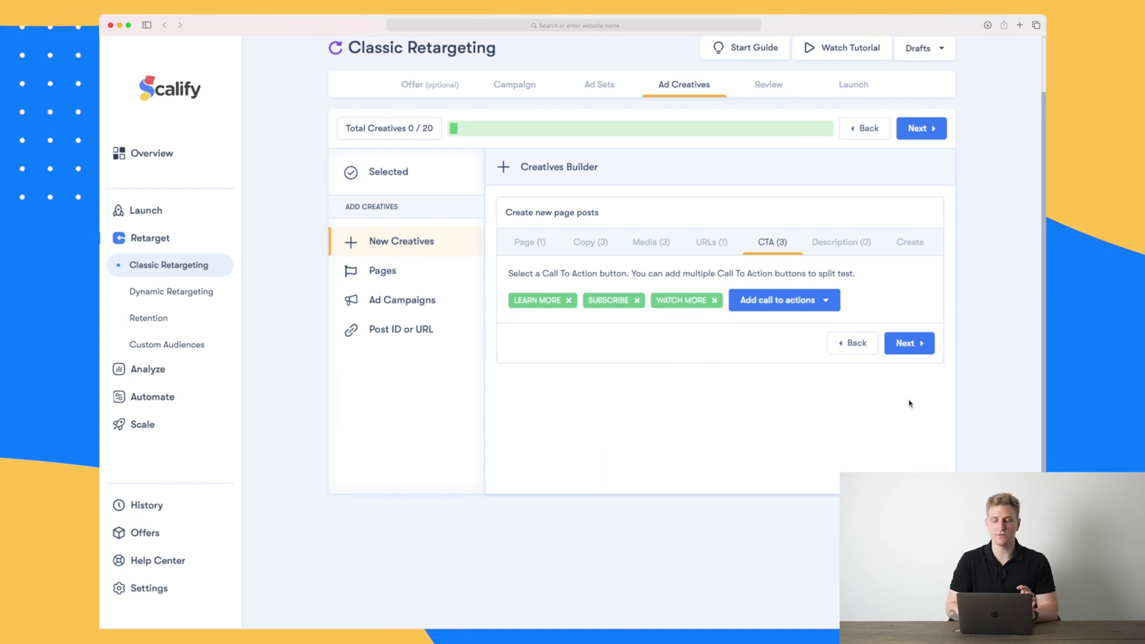
left_click(908, 343)
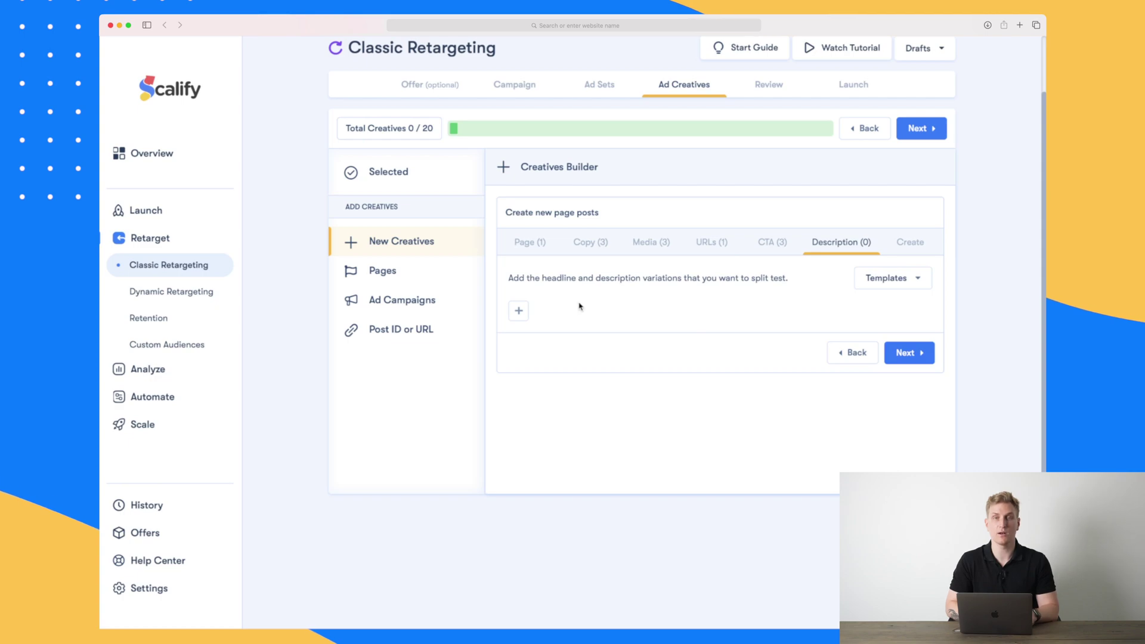
Add Headline 1/Description 1 and Headline 2/Description 2, then generate and scroll the previews.
left_click(519, 311)
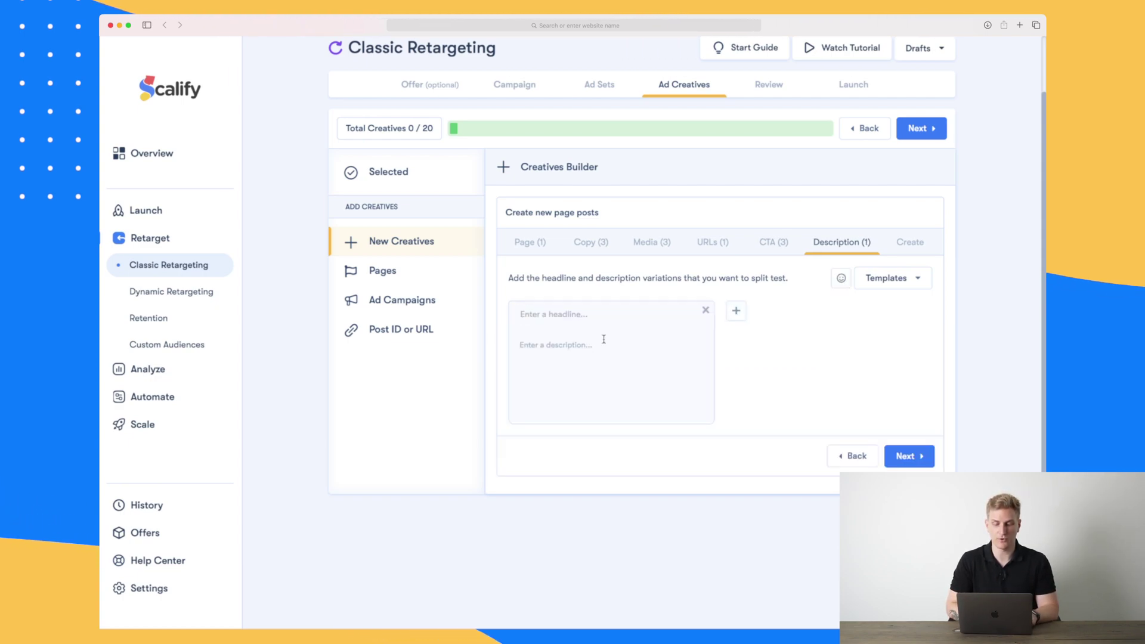
left_click(570, 310)
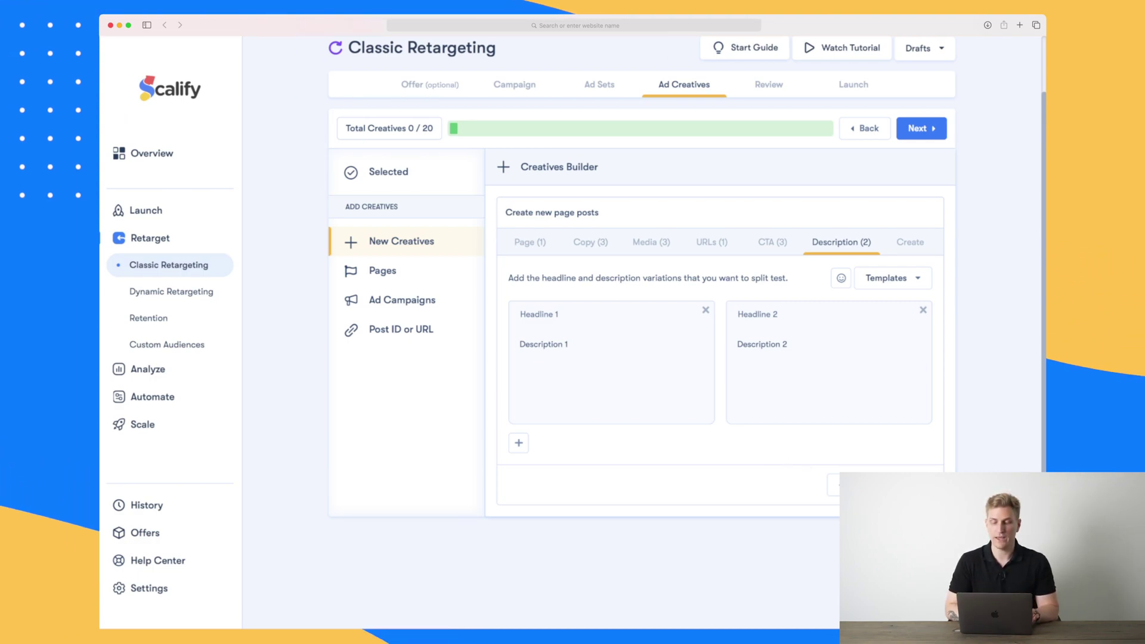
left_click(911, 242)
scroll(796, 402, "down", 2)
scroll(797, 401, "down", 10)
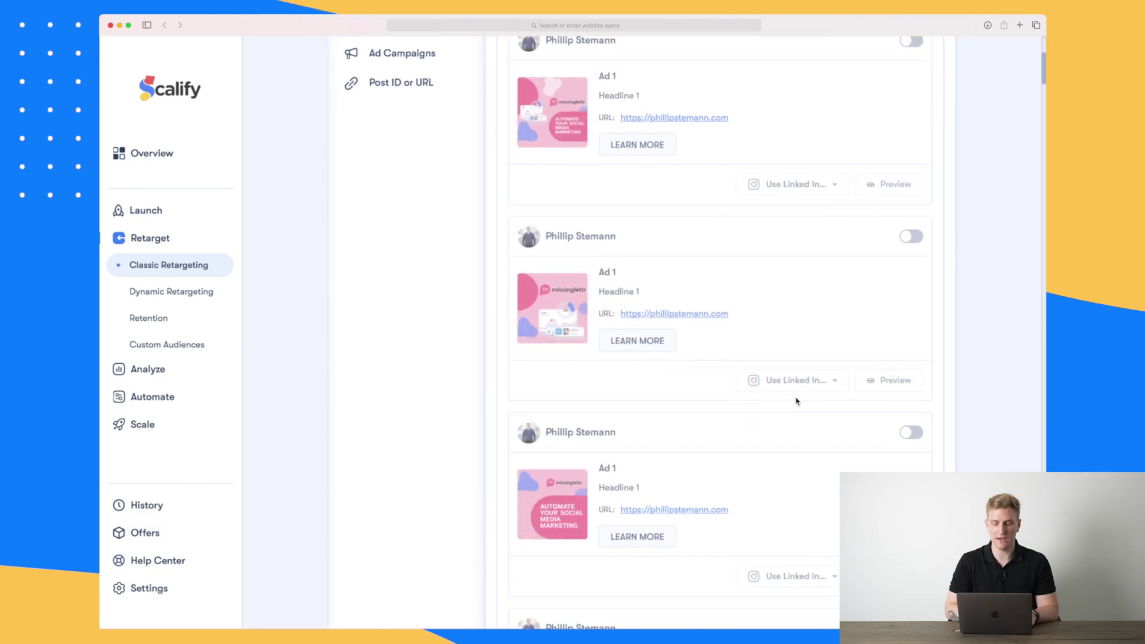
scroll(797, 402, "down", 2)
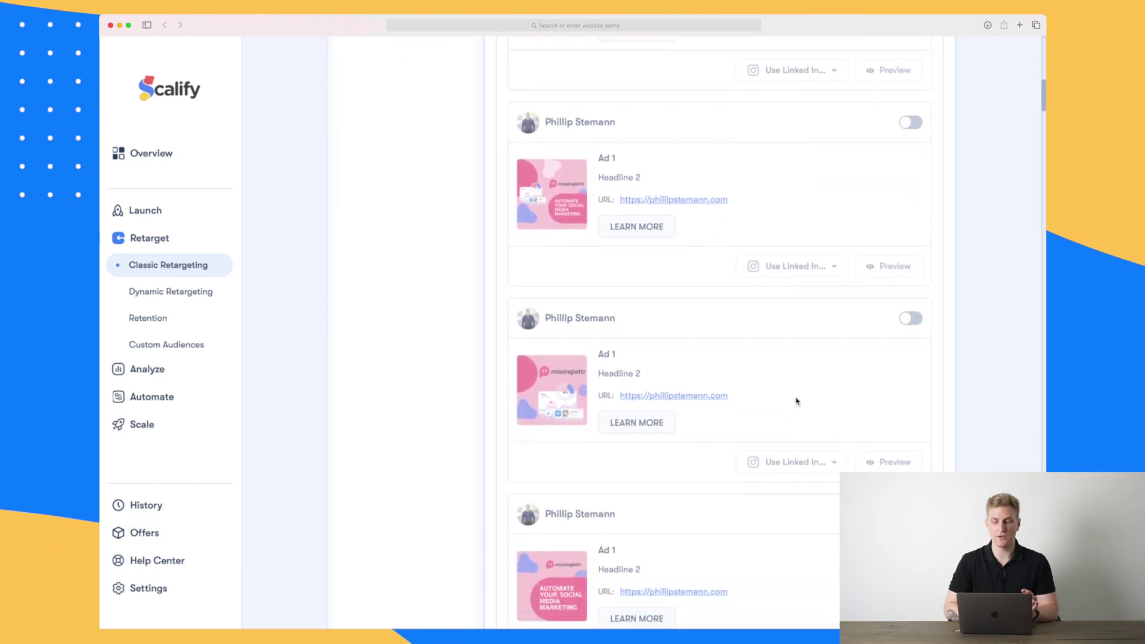
scroll(797, 401, "up", 15)
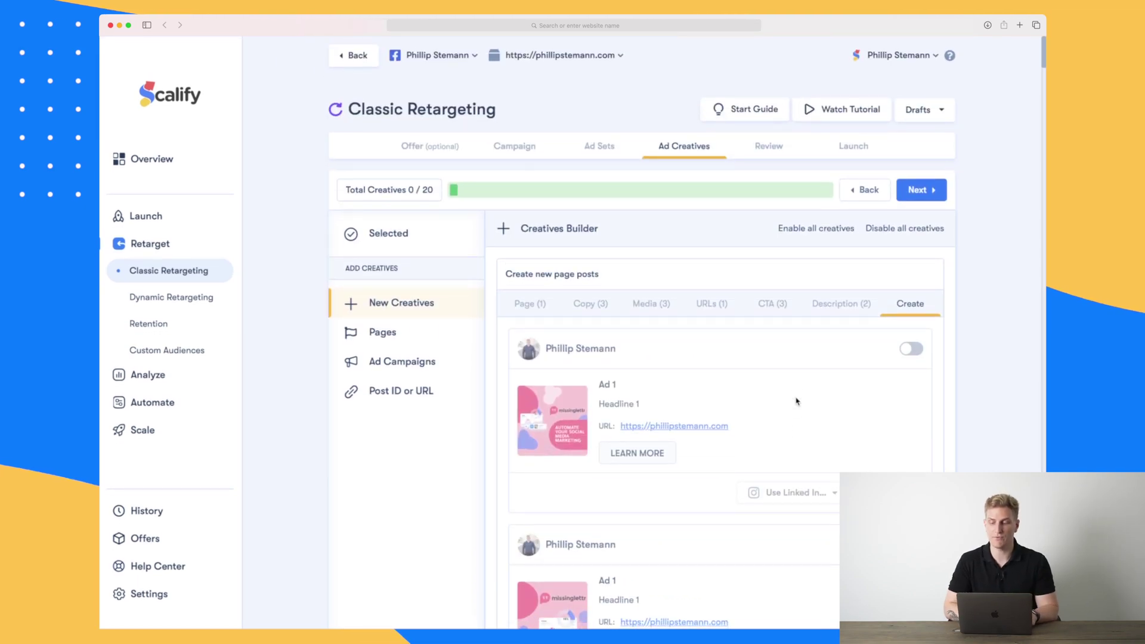
Move to the Review step and look over the Task Summary.
left_click(917, 191)
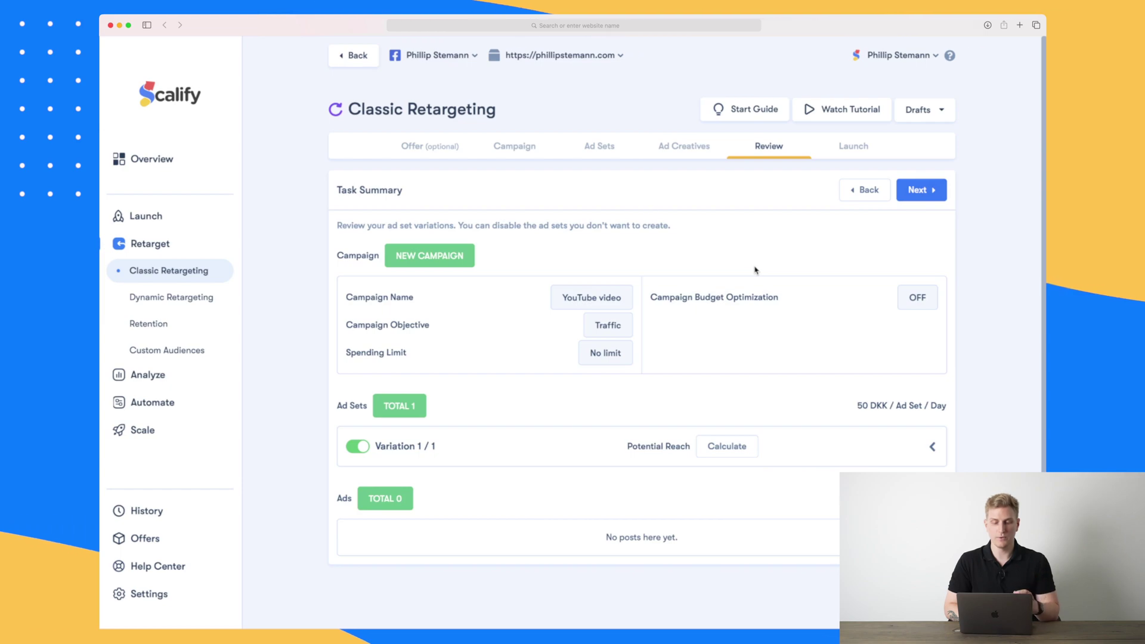
scroll(642, 247, "down", 1)
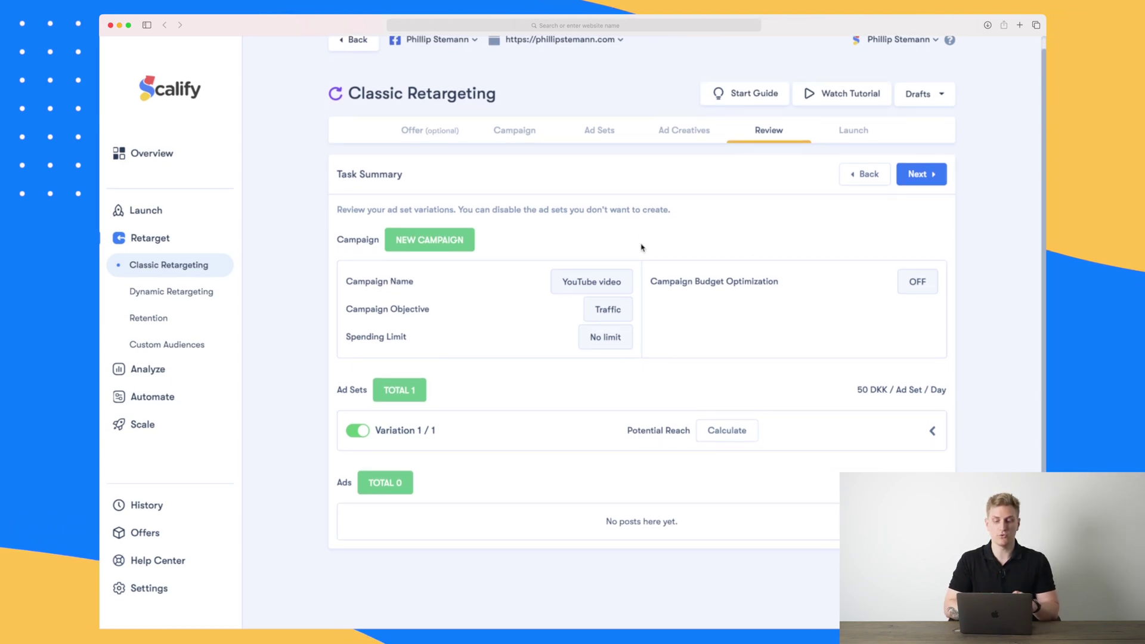
scroll(642, 247, "down", 2)
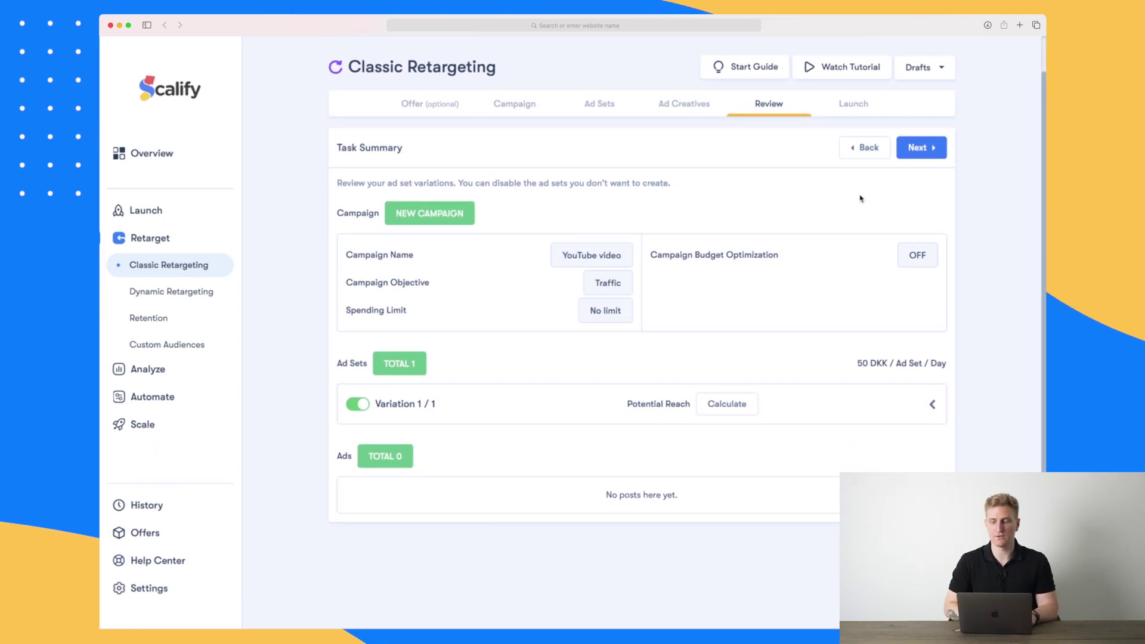
Advance to the Launch step, with all ads in each ad set and UTM tags enabled.
left_click(925, 142)
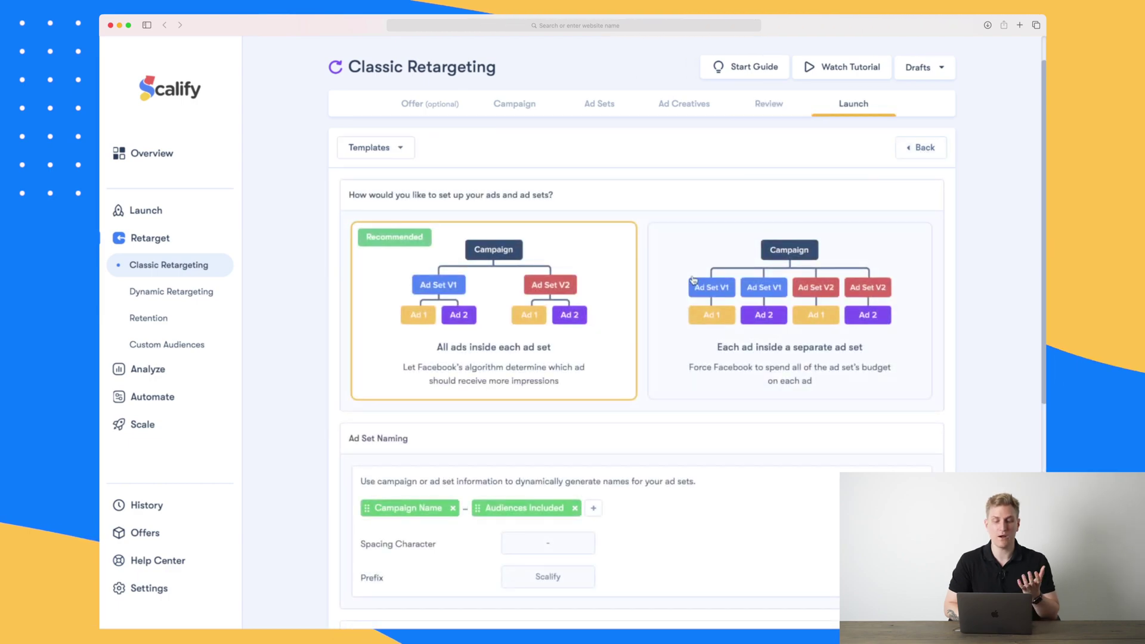
scroll(674, 397, "down", 2)
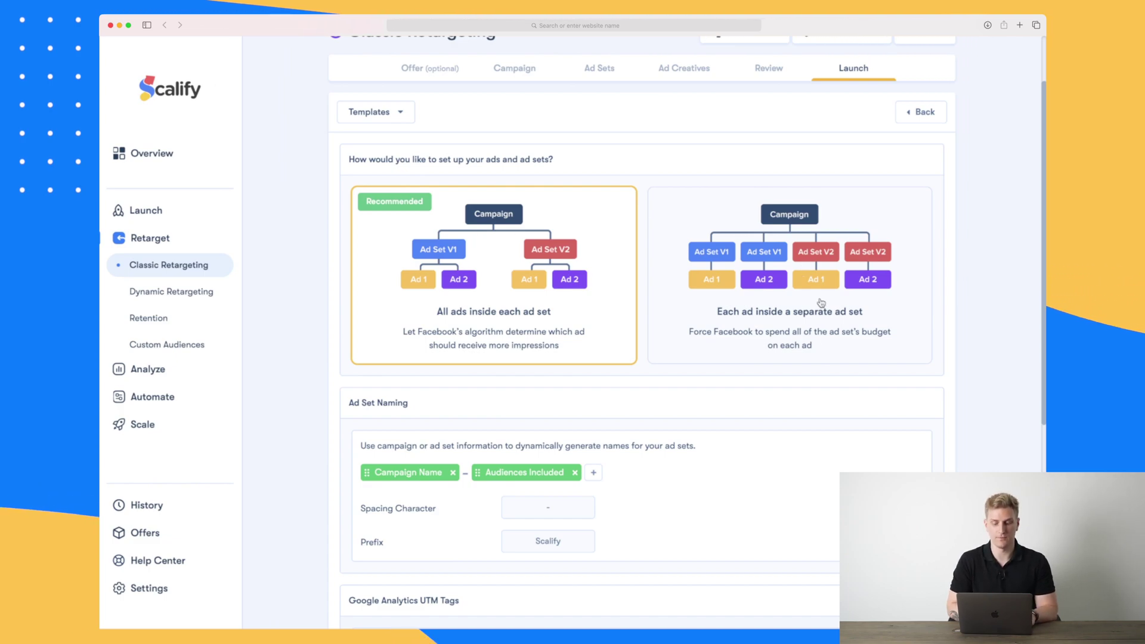
scroll(821, 303, "down", 5)
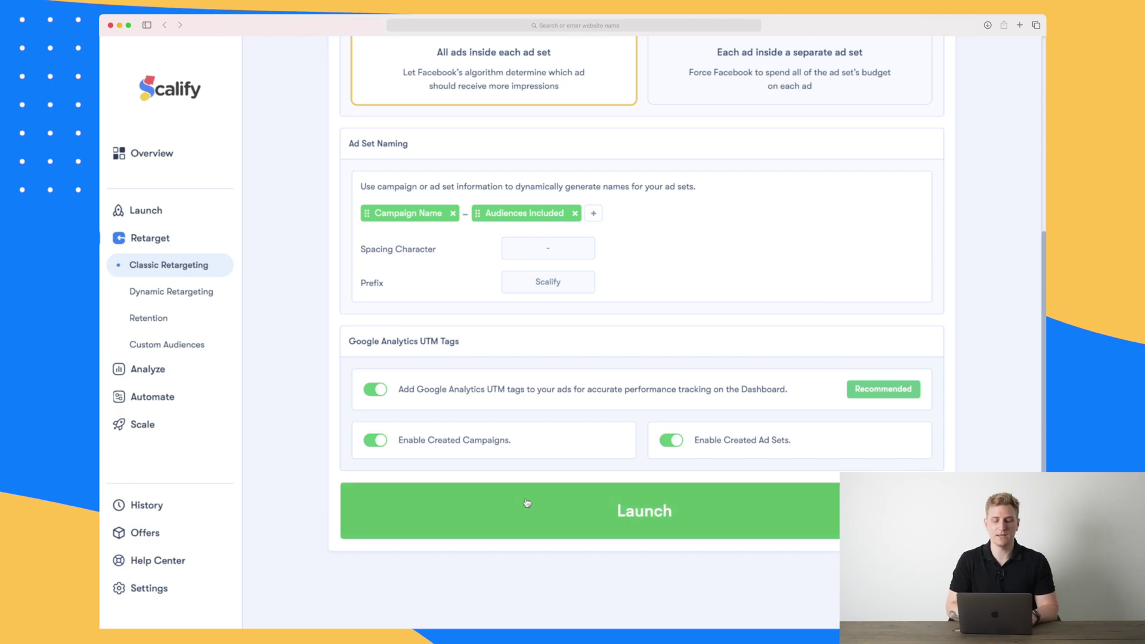